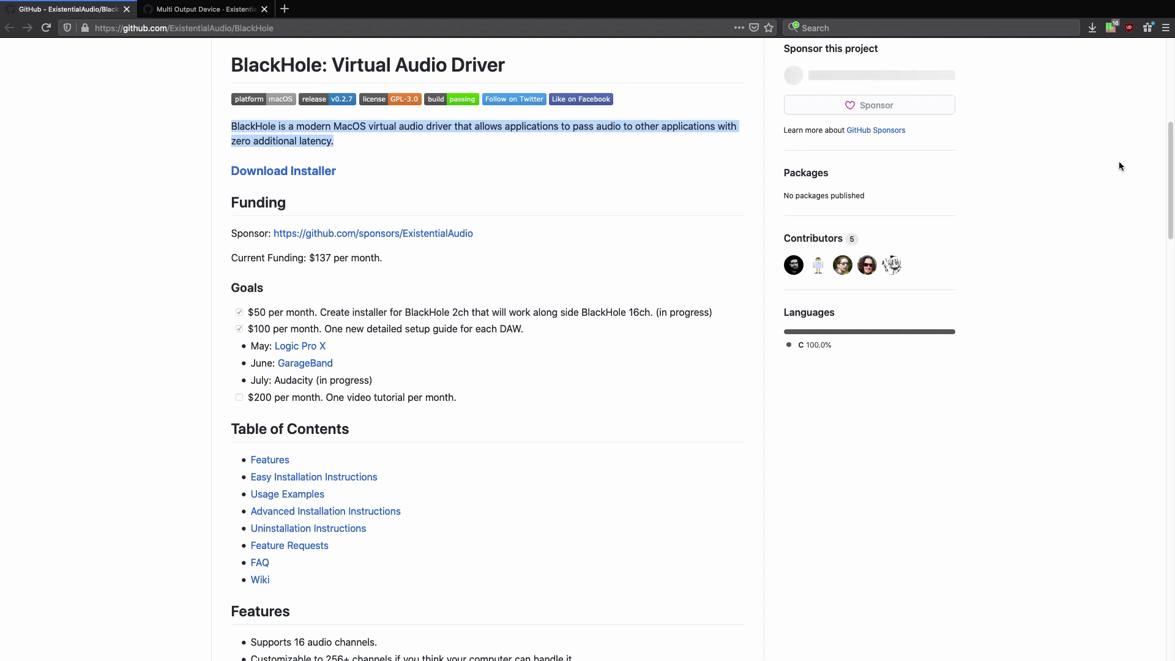
# Examine the BlackHole README's features, installation and usage sections and the setup steps on the Multi Output Device wiki page
pyautogui.moveTo(1171, 162); pyautogui.dragTo(1137, 272)
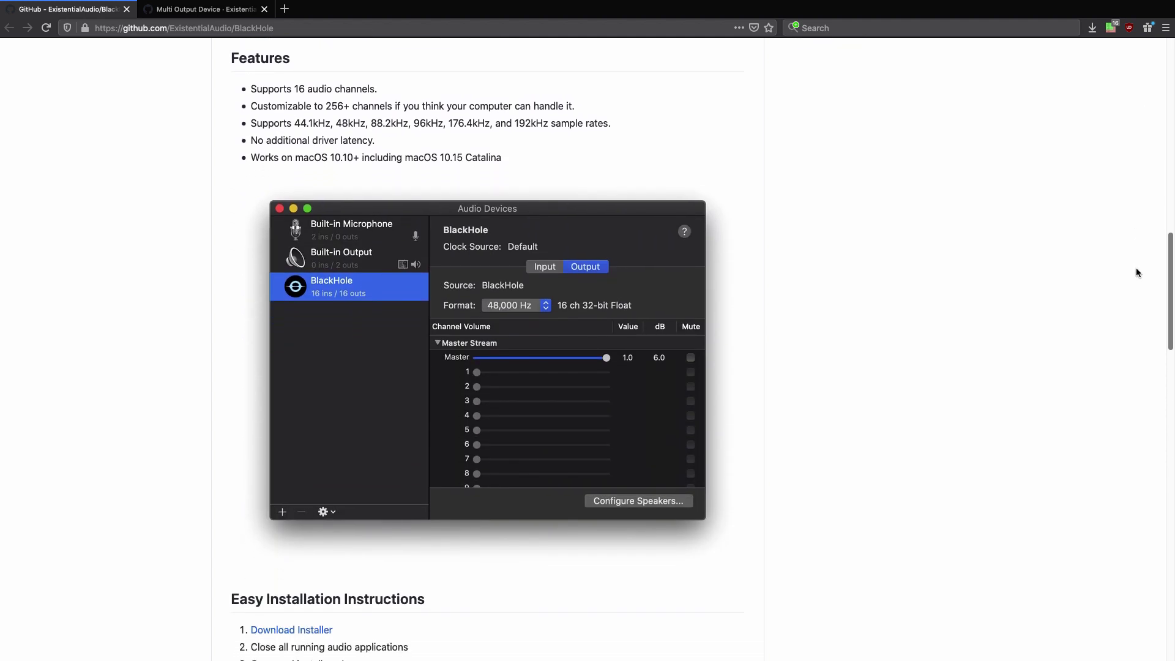
pyautogui.moveTo(1136, 272); pyautogui.dragTo(1114, 380)
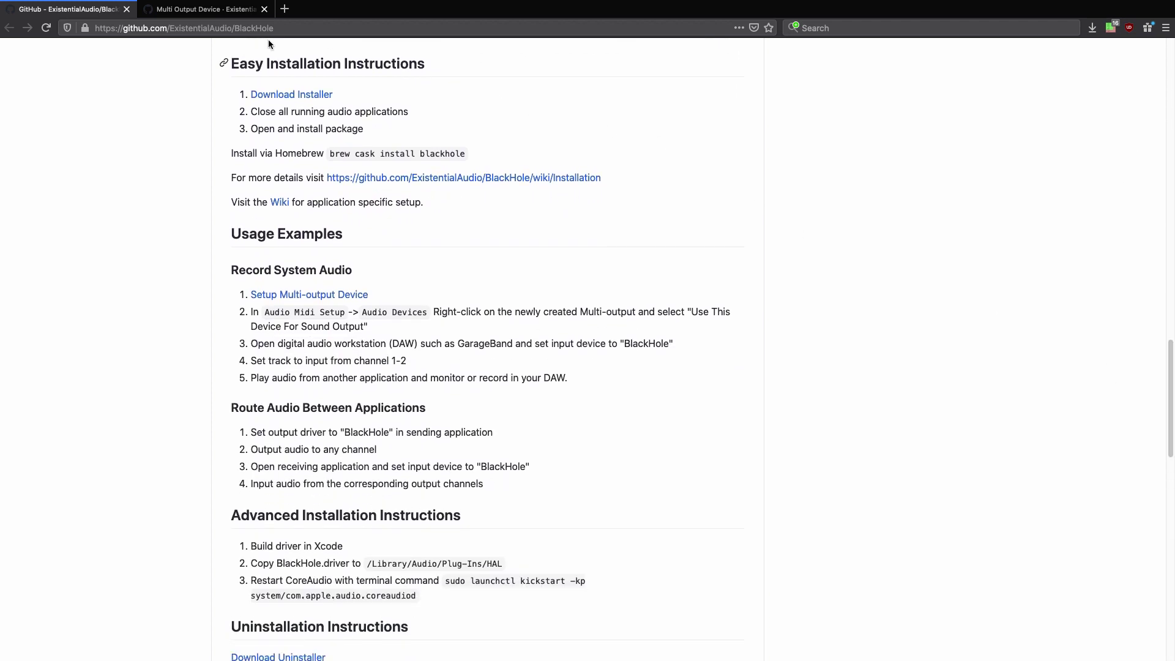
pyautogui.click(202, 11)
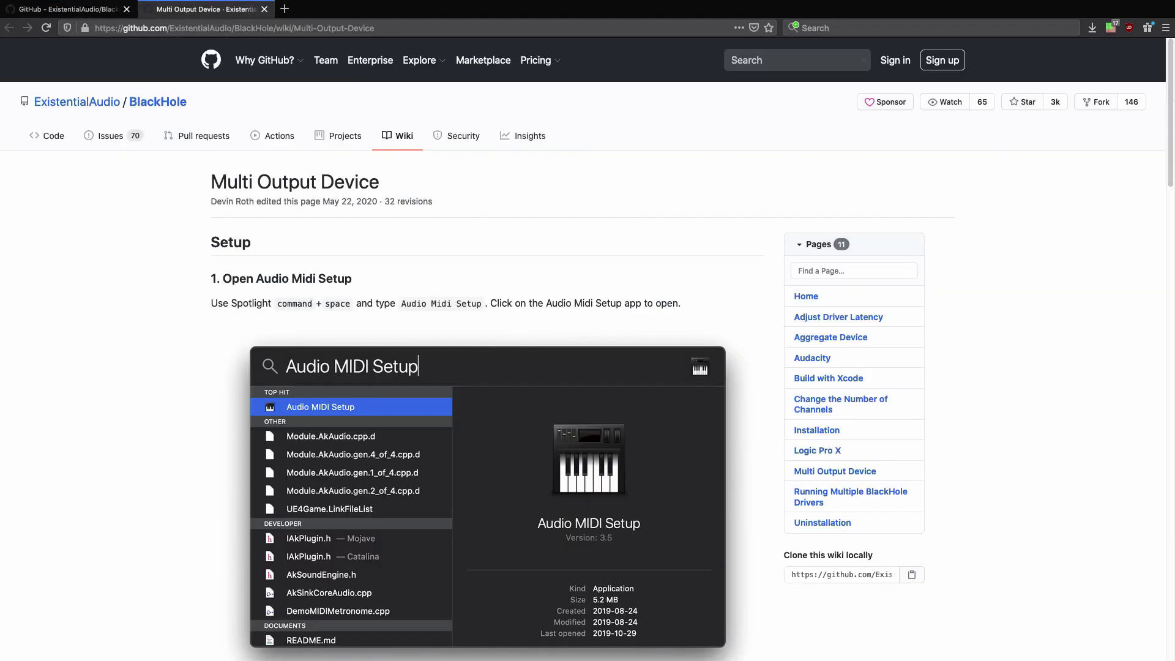
pyautogui.scroll(-5, 1165, 144)
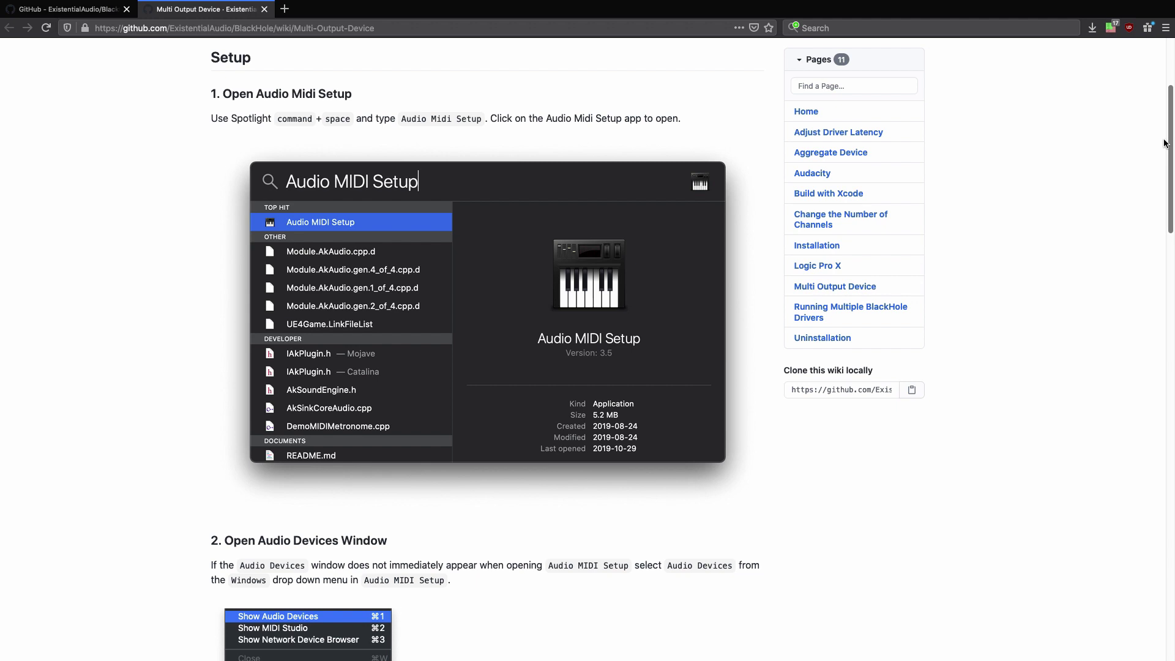
pyautogui.moveTo(1165, 143); pyautogui.dragTo(1133, 262)
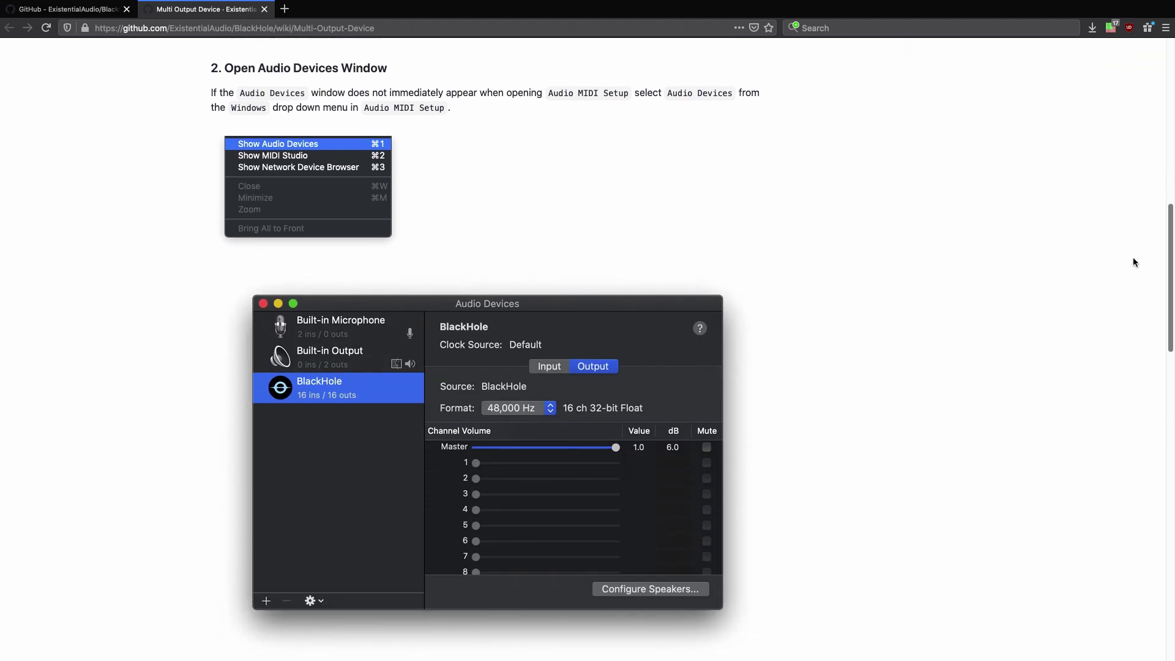
pyautogui.scroll(-8, 1132, 259)
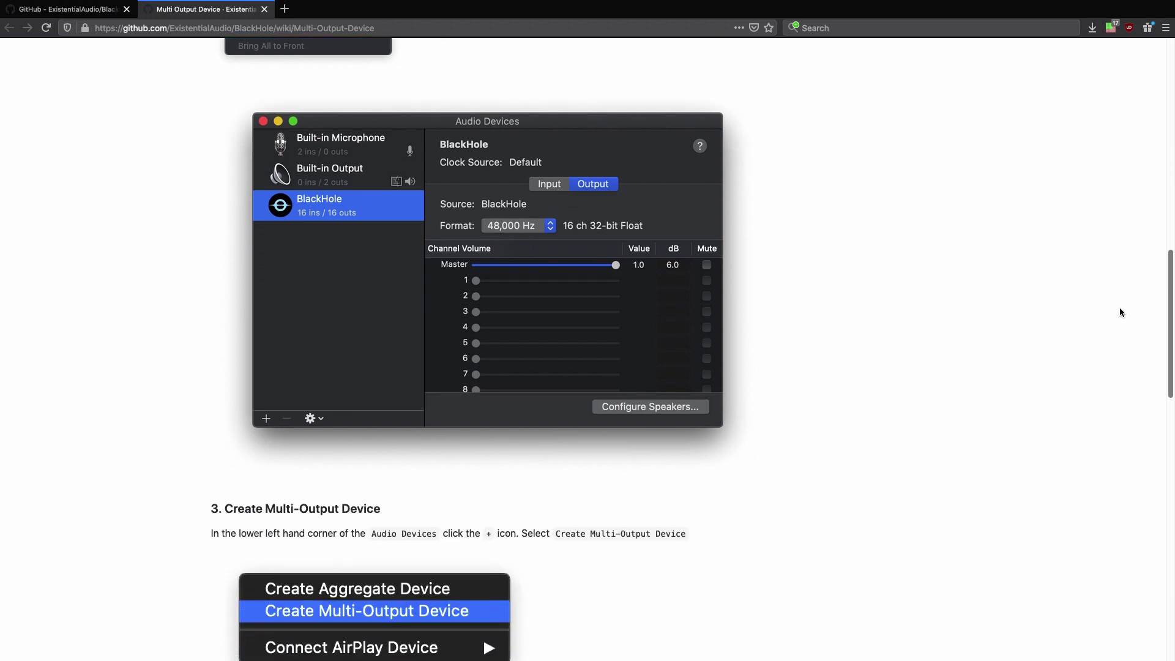
pyautogui.scroll(-8, 1120, 338)
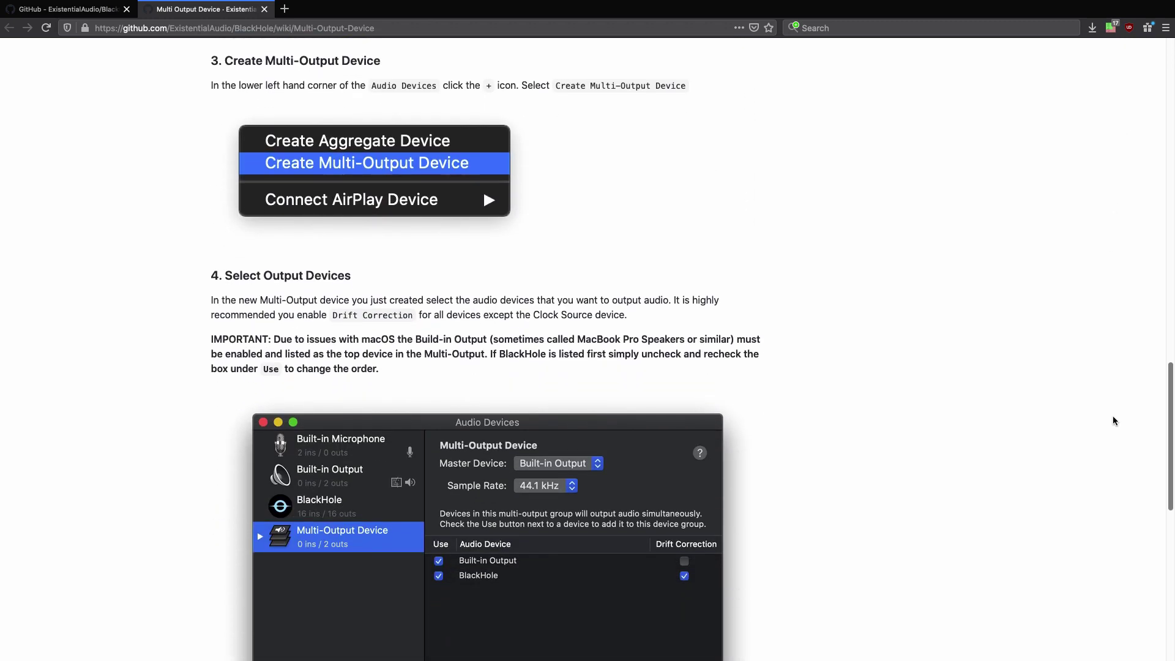
pyautogui.scroll(1, 1113, 420)
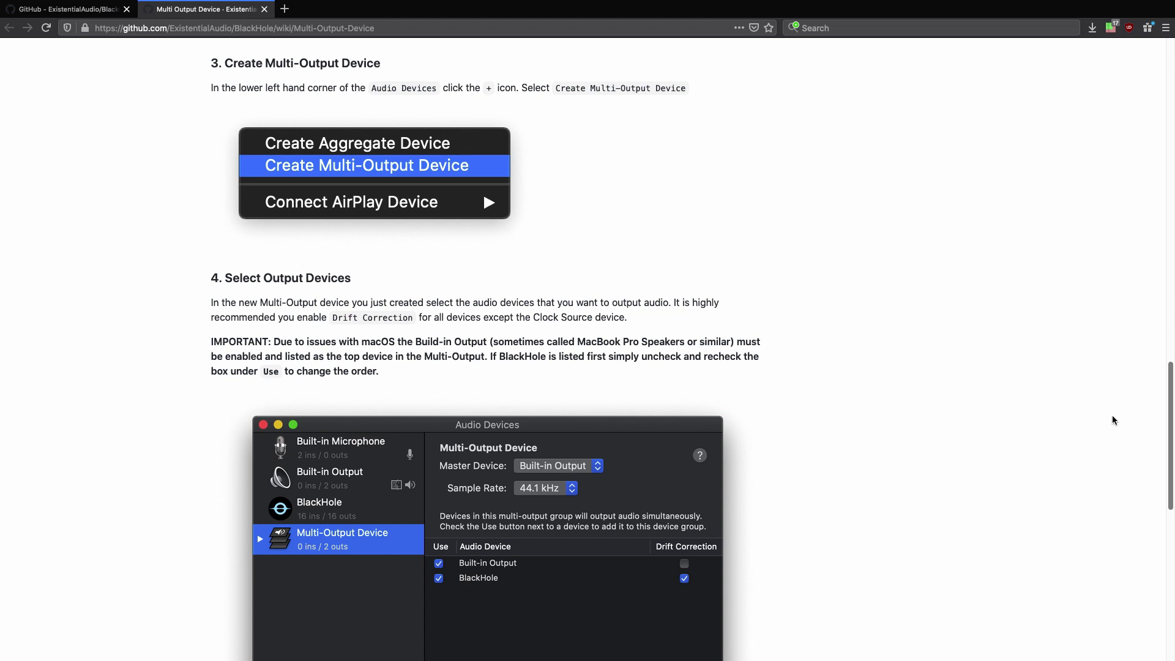
pyautogui.scroll(-6, 1111, 429)
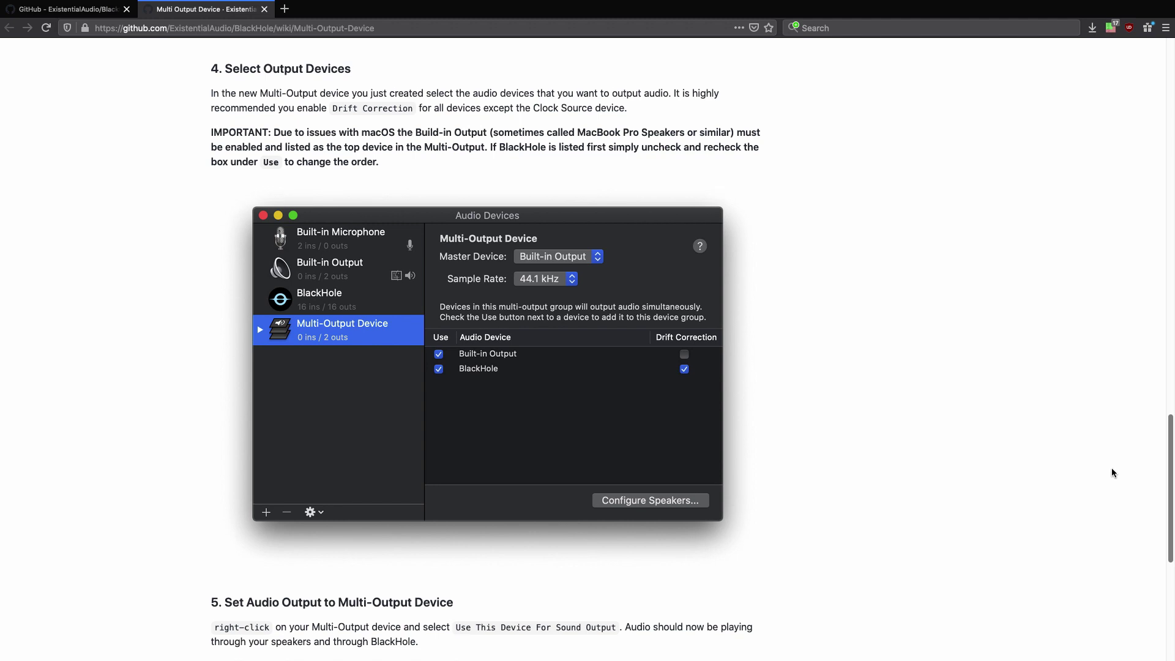
pyautogui.scroll(-8, 1112, 473)
pyautogui.scroll(-2, 1094, 550)
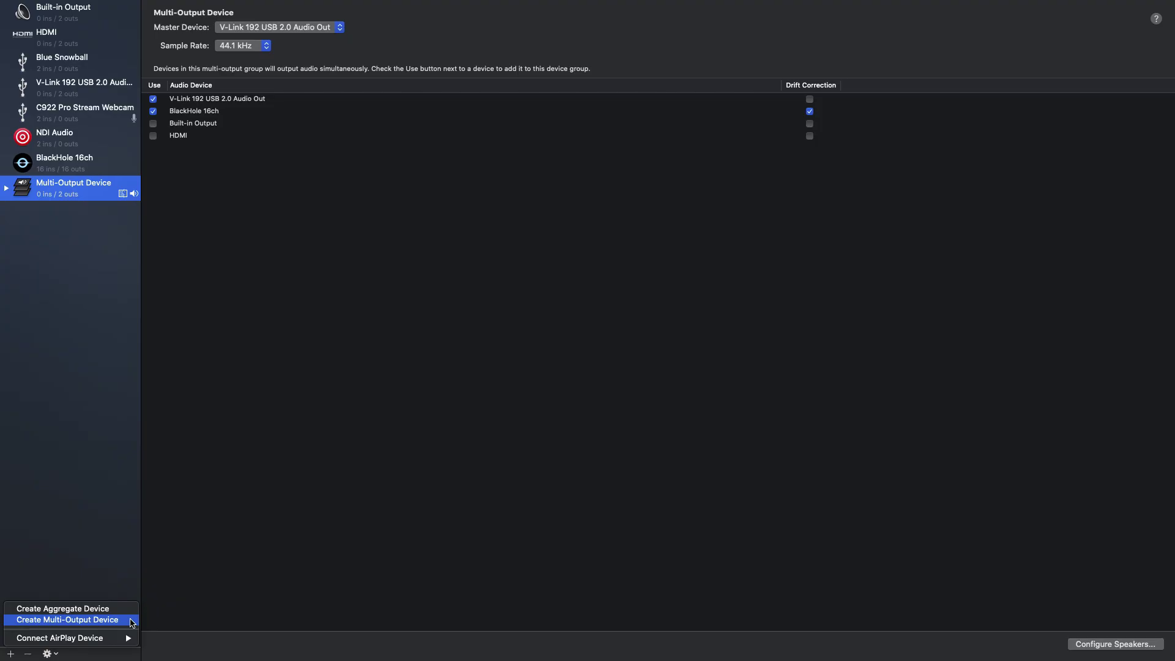
# Leave the multi-output device creation options in Audio MIDI Setup and display the macOS sound output device list
pyautogui.click(113, 538)
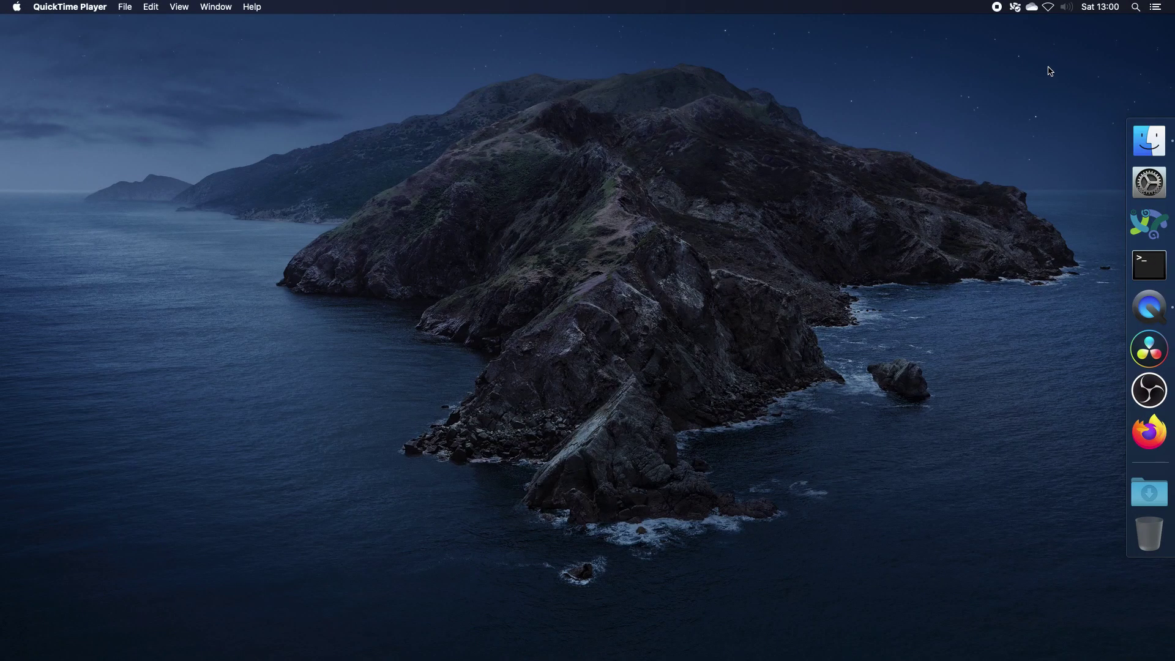
pyautogui.click(1067, 7)
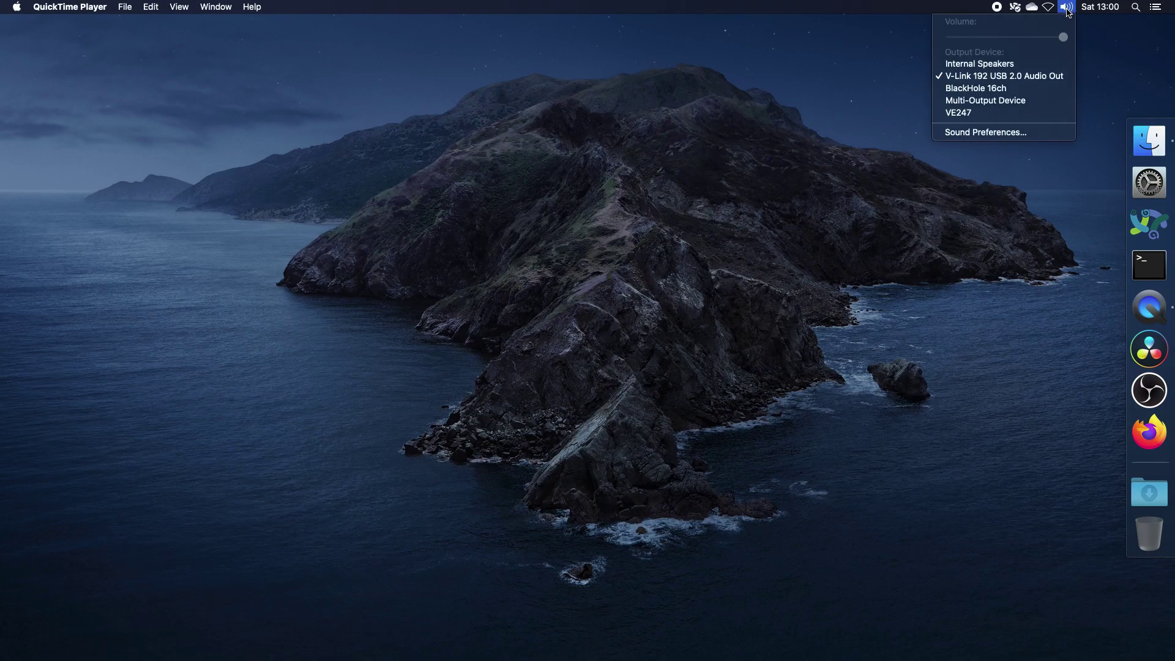
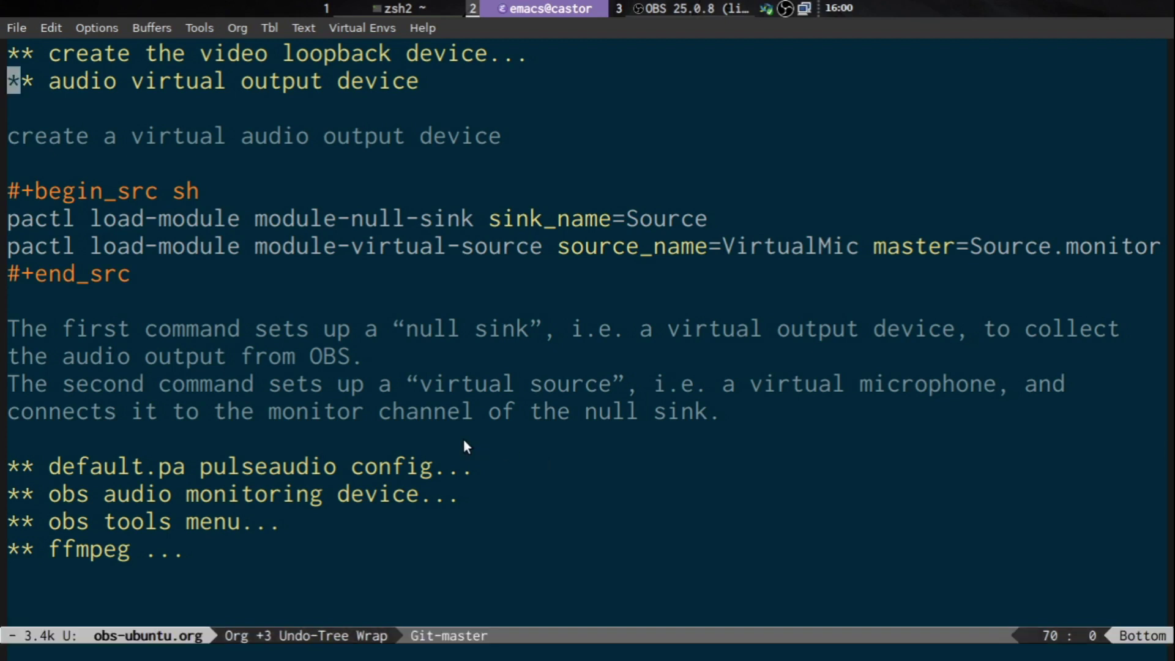
# Examine the pactl commands for the null sink and virtual source in the audio virtual output device section of obs-ubuntu.org
pyautogui.press('Down')
pyautogui.press('Down')
pyautogui.press('Down')
pyautogui.press('Down')
pyautogui.press('Down')
pyautogui.press('Down')
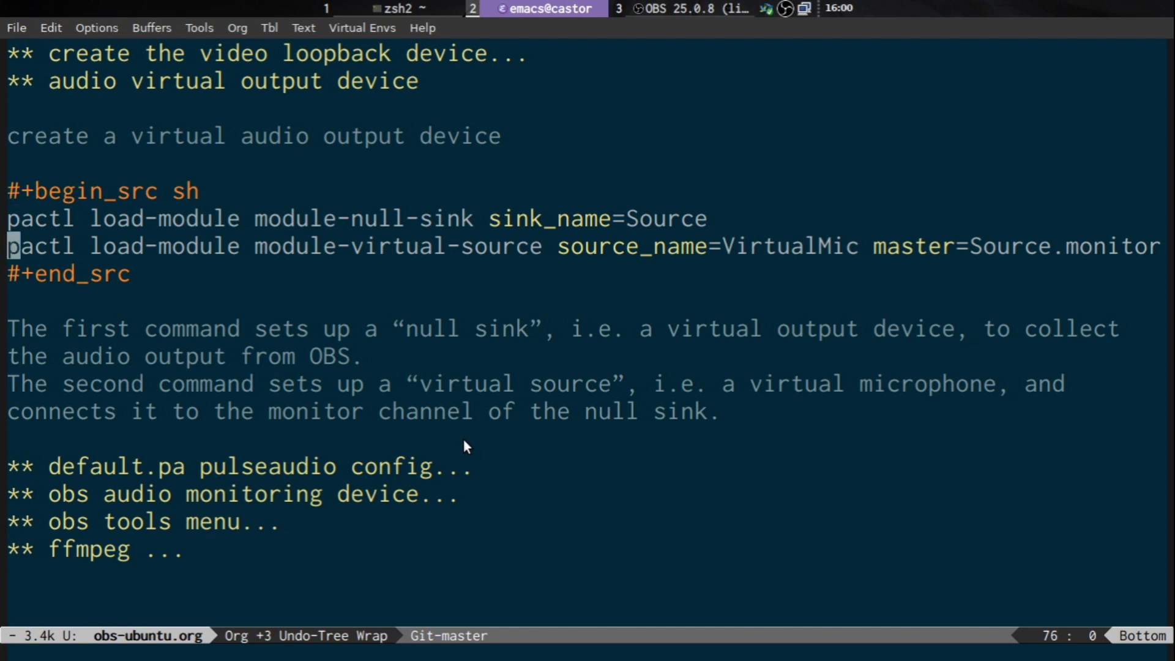
pyautogui.press('Up')
pyautogui.press('Up')
pyautogui.press('Up')
pyautogui.press('Up')
pyautogui.press('Up')
pyautogui.press('Up')
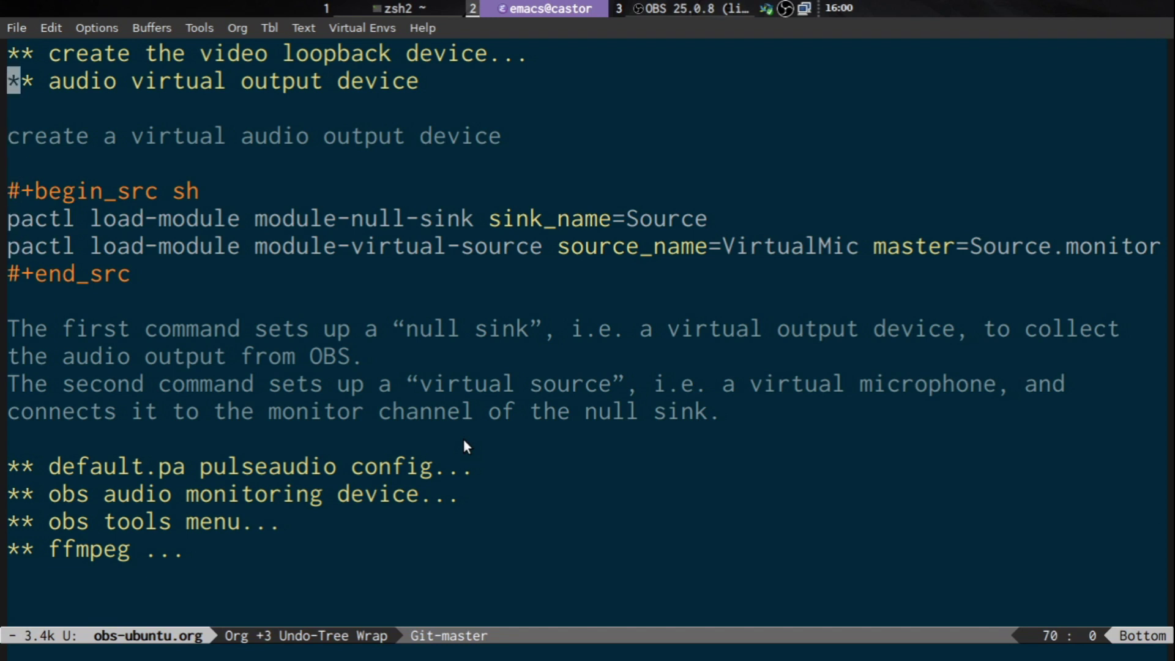
# Collapse the audio virtual output device section, expand the default.pa pulseaudio config section and read its file creation command
pyautogui.press('Tab')
pyautogui.press('Down')
pyautogui.press('Tab')
pyautogui.press('Down')
pyautogui.press('Down')
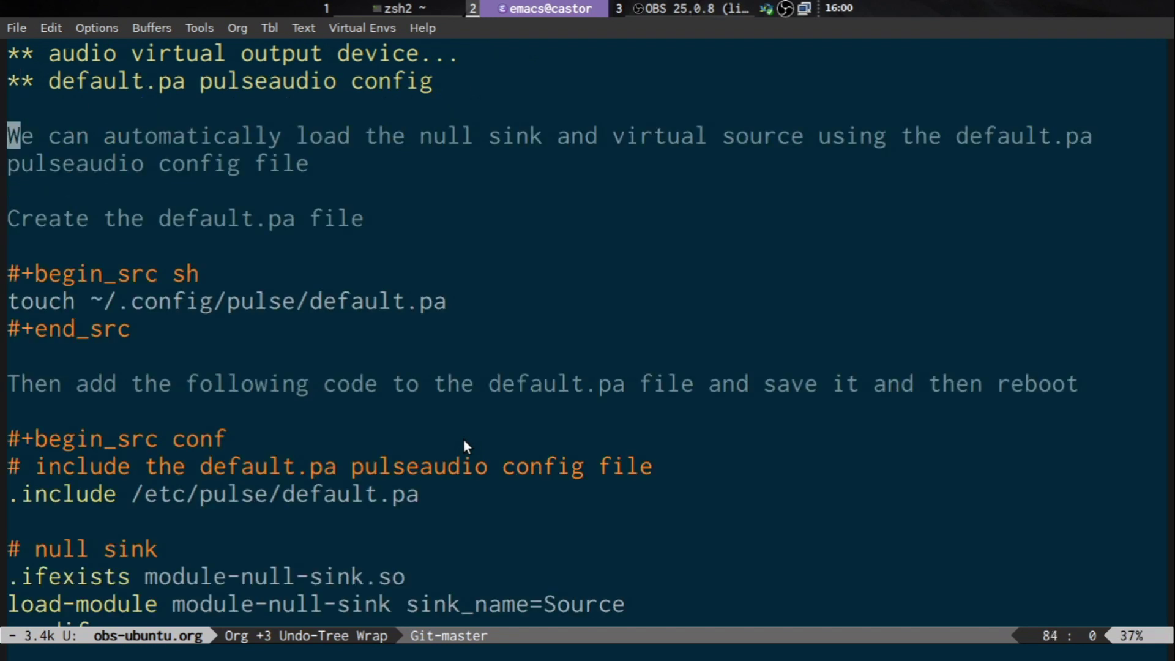
pyautogui.press('Down')
pyautogui.press('Down')
pyautogui.press('Down')
pyautogui.press('Down')
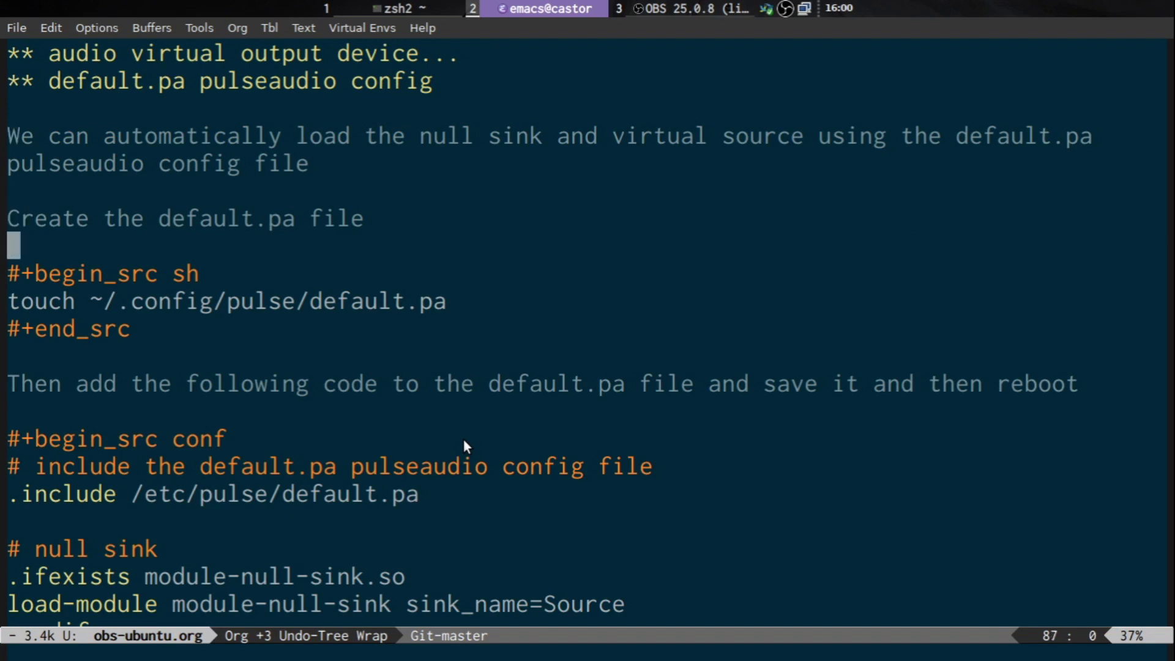
pyautogui.press('Down')
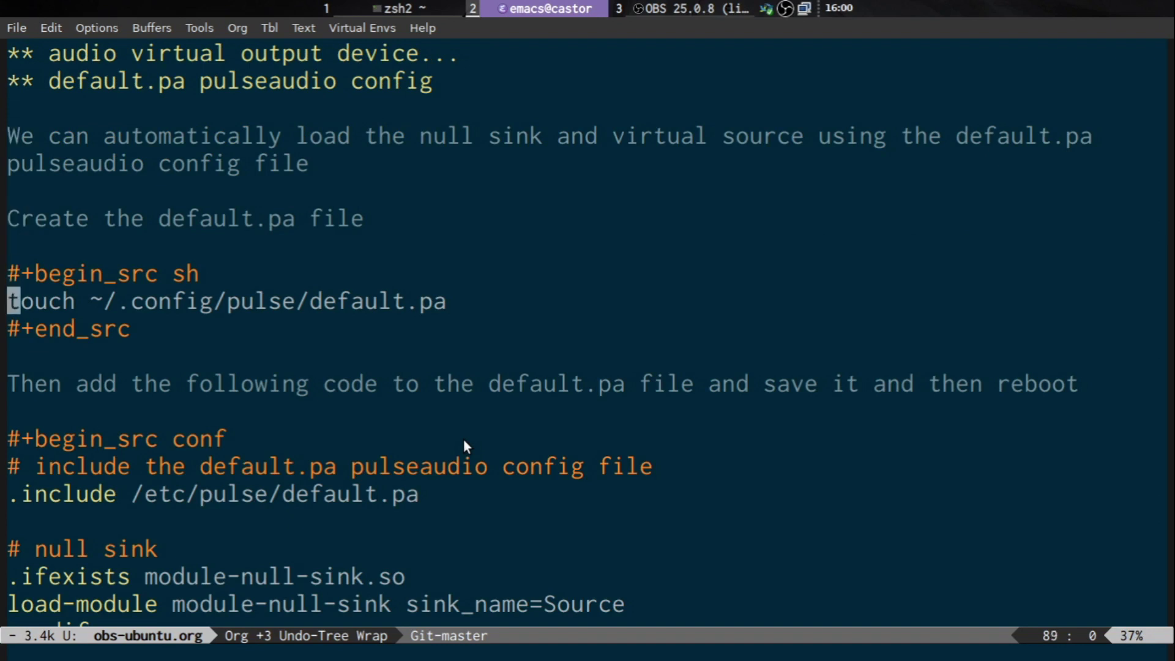
# Examine the default.pa include line and the null sink block in the pulseaudio config code
pyautogui.press('Down')
pyautogui.press('Down')
pyautogui.press('Down')
pyautogui.press('Down')
pyautogui.press('Down')
pyautogui.press('Down')
pyautogui.press('Down')
pyautogui.press('Down')
pyautogui.press('Down')
pyautogui.press('Down')
pyautogui.press('Down')
pyautogui.press('Down')
pyautogui.press('Up')
pyautogui.press('Up')
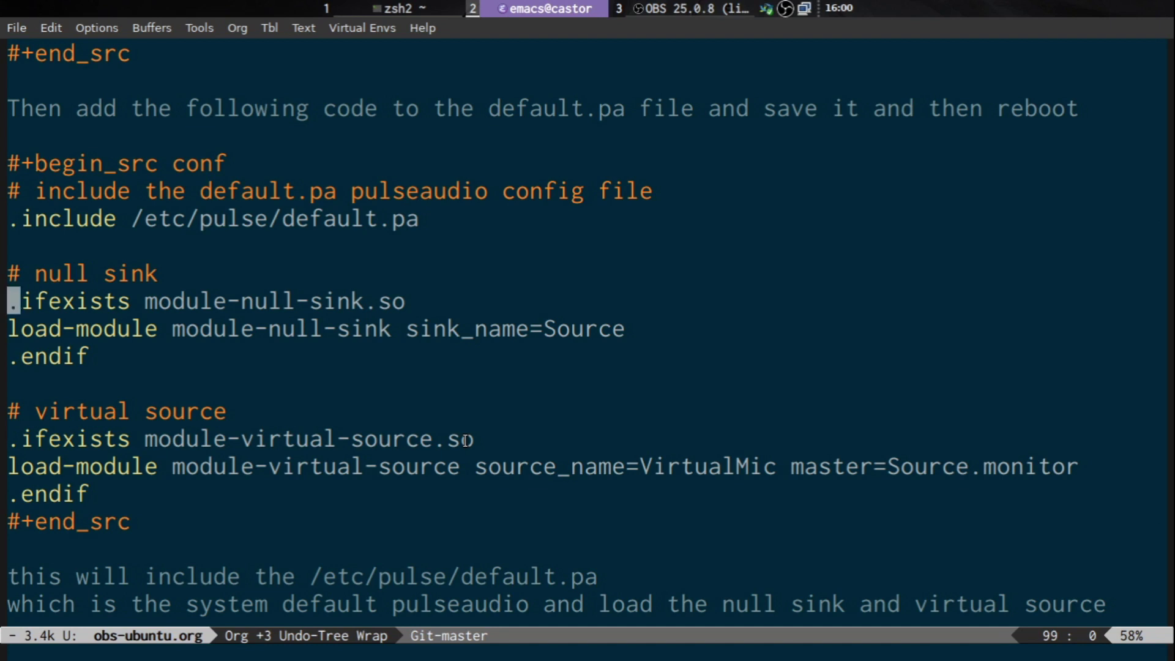
# Examine the virtual source block and the closing explanation of the default.pa pulseaudio config section
pyautogui.press('Down')
pyautogui.press('Down')
pyautogui.press('Down')
pyautogui.press('Down')
pyautogui.press('Down')
pyautogui.press('Down')
pyautogui.press('Down')
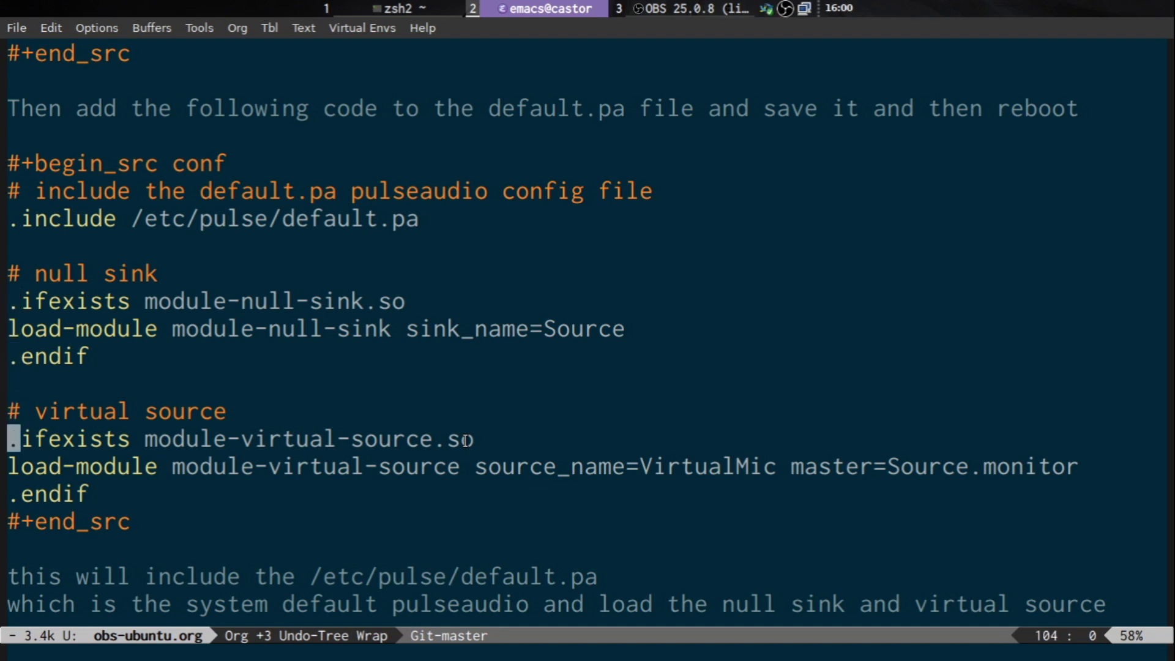
pyautogui.press('Down')
pyautogui.press('Up')
pyautogui.press('Down')
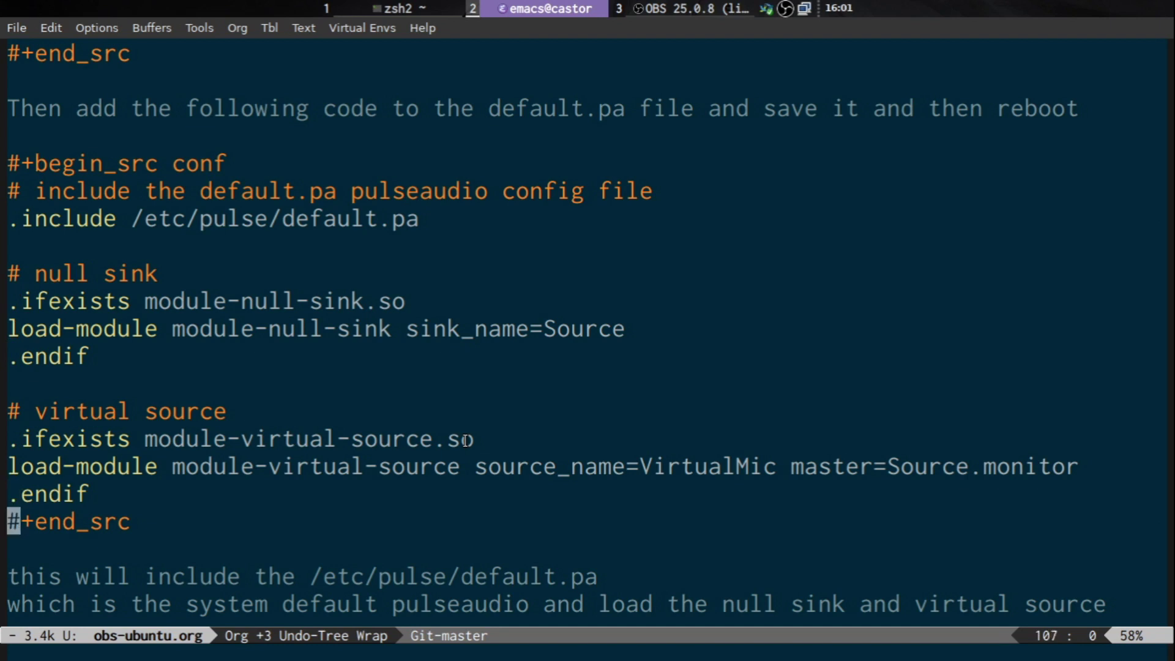
pyautogui.press('Down')
pyautogui.press('Down')
pyautogui.press('Down')
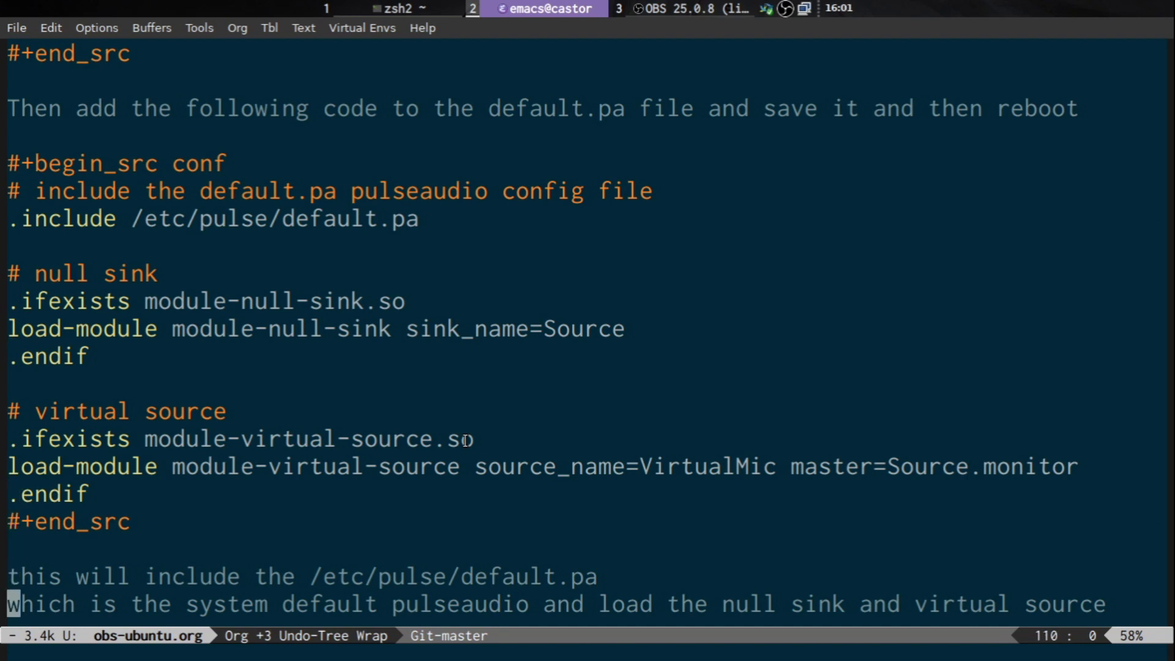
pyautogui.press('Down')
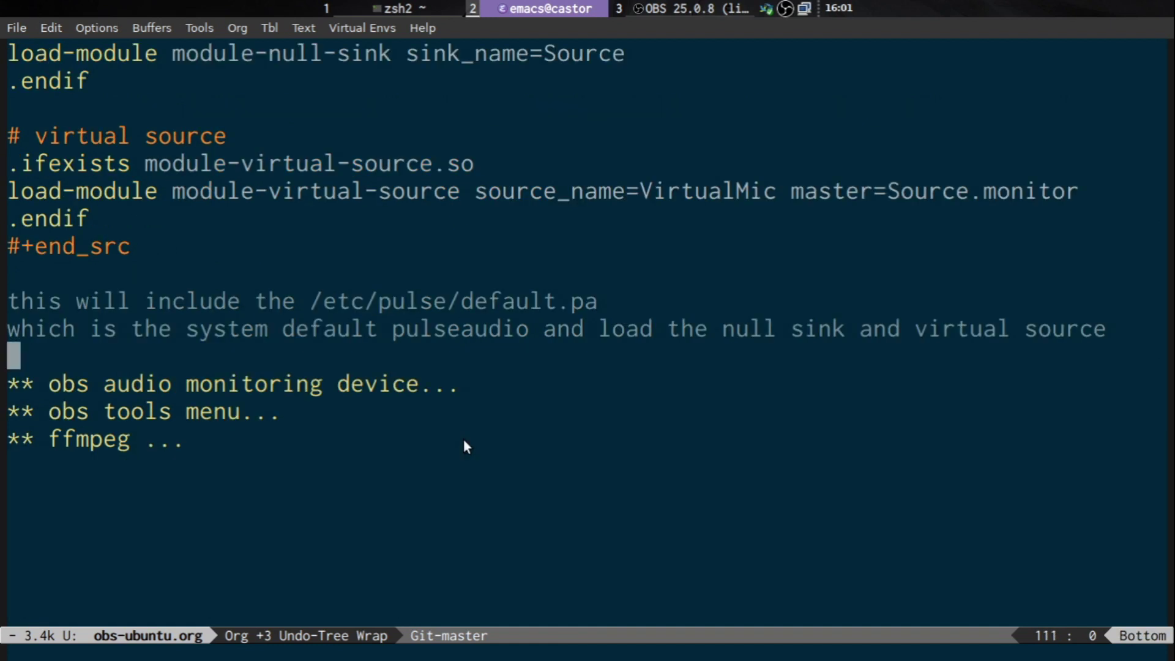
# Switch to empty workspace 4 and launch PulseAudio Volume Control by searching for "vol"
pyautogui.press('super+4')
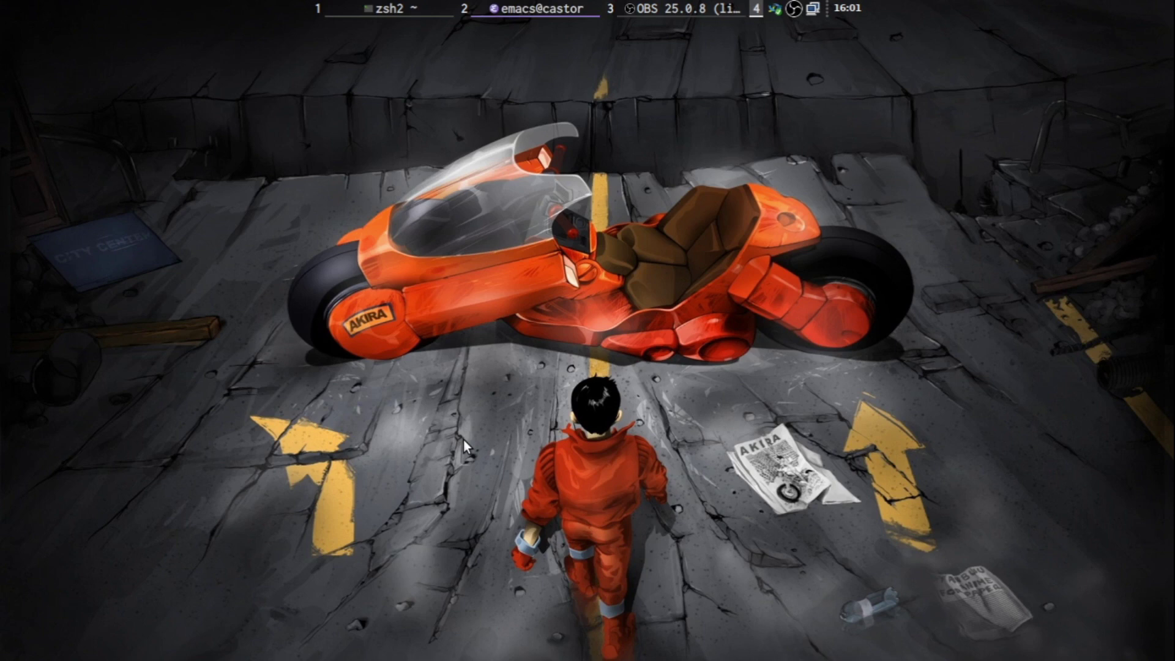
pyautogui.press('super+d')
pyautogui.write('vol')
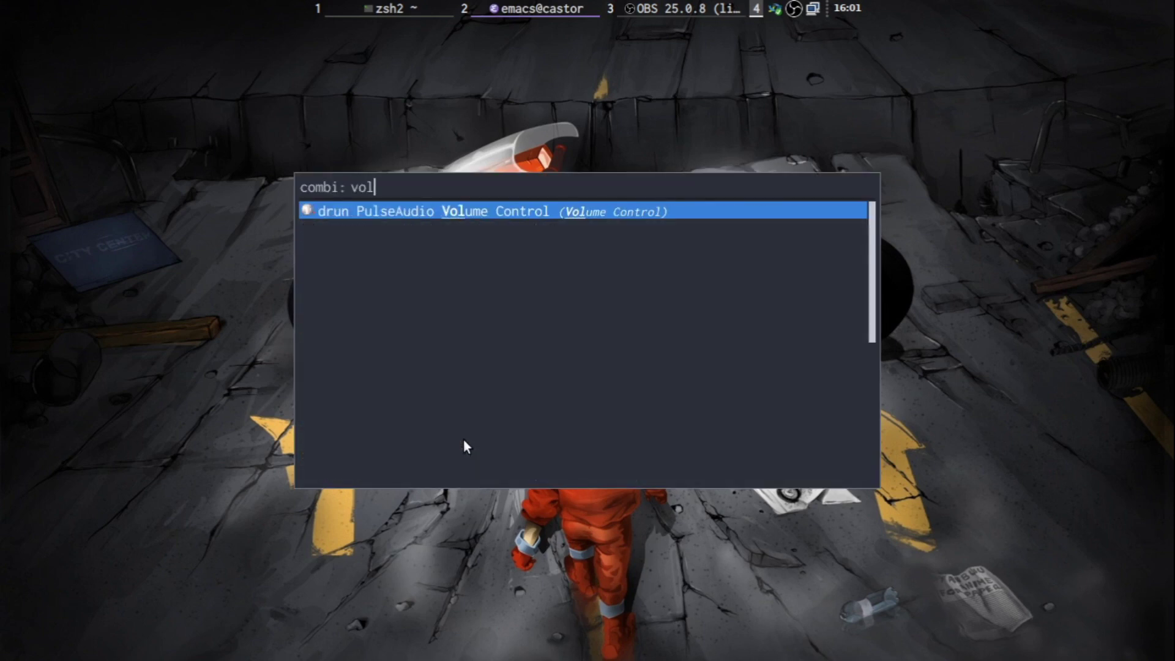
pyautogui.press('Return')
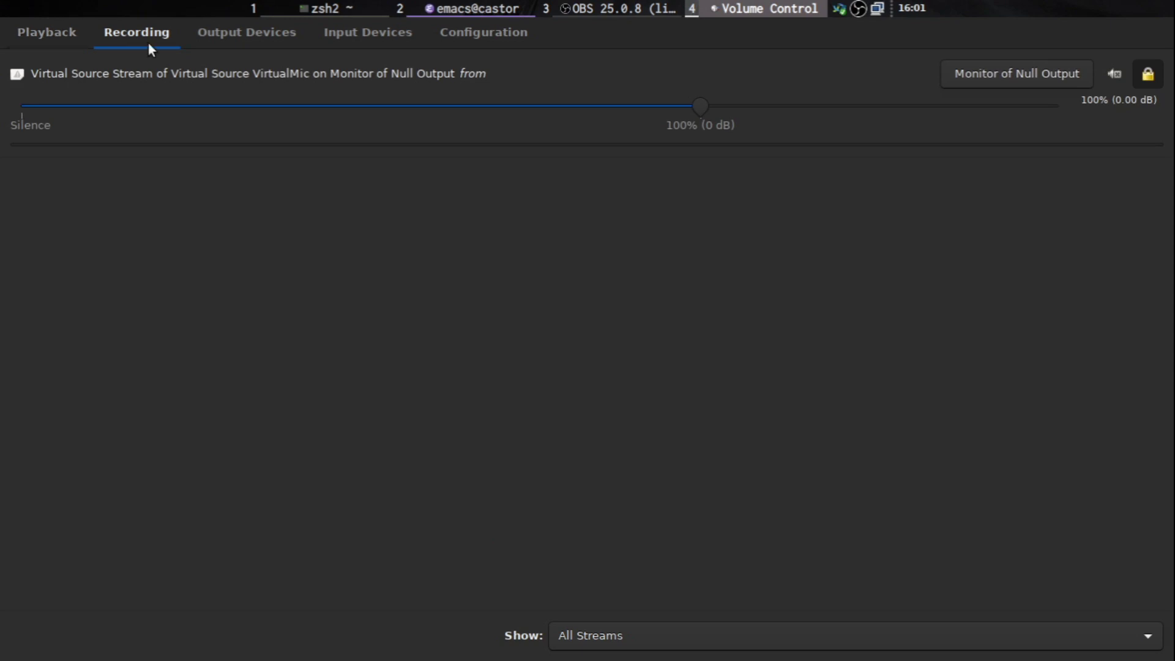
# Check the input devices, the VirtualMic recording stream and the output devices in the volume control
pyautogui.click(340, 42)
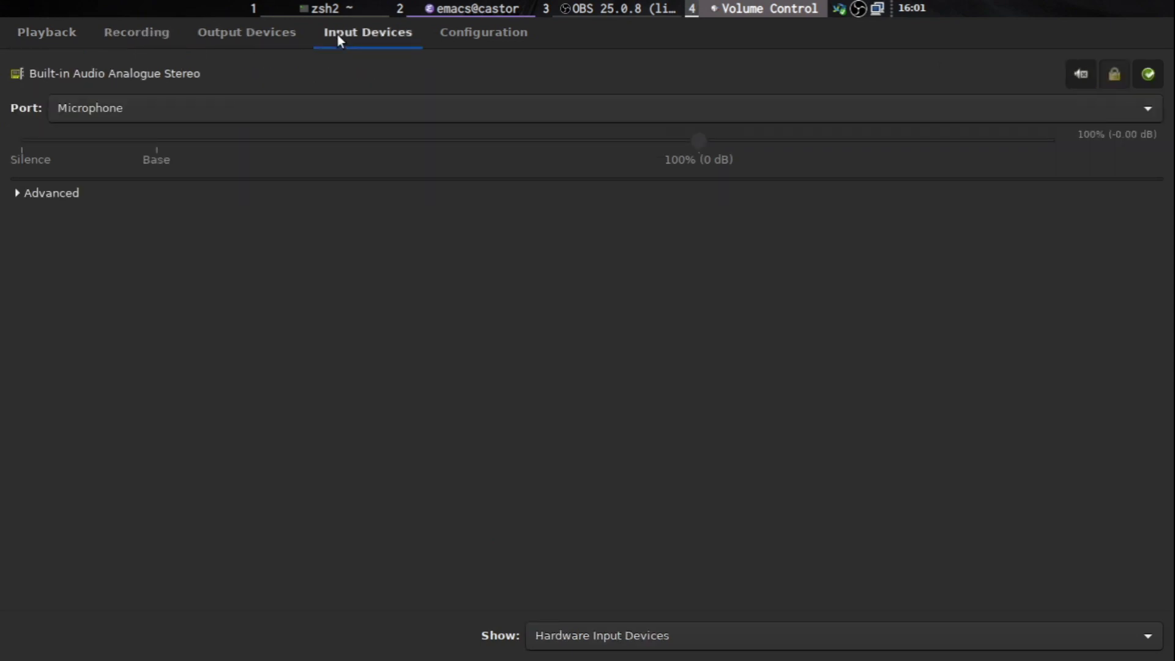
pyautogui.click(145, 33)
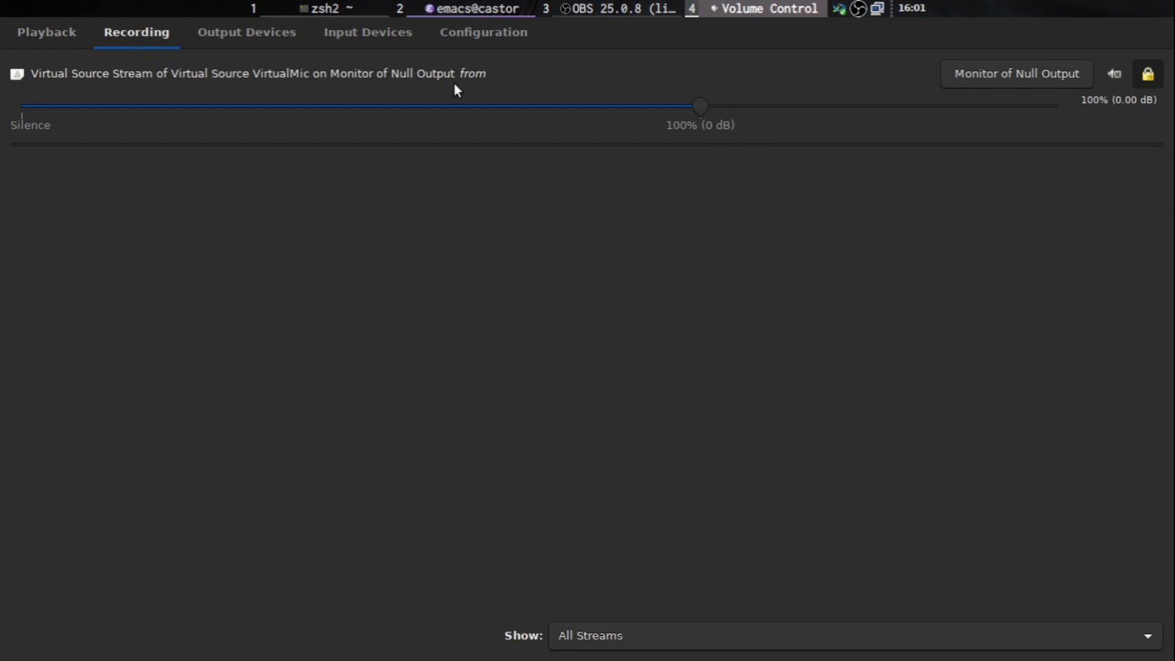
pyautogui.click(277, 42)
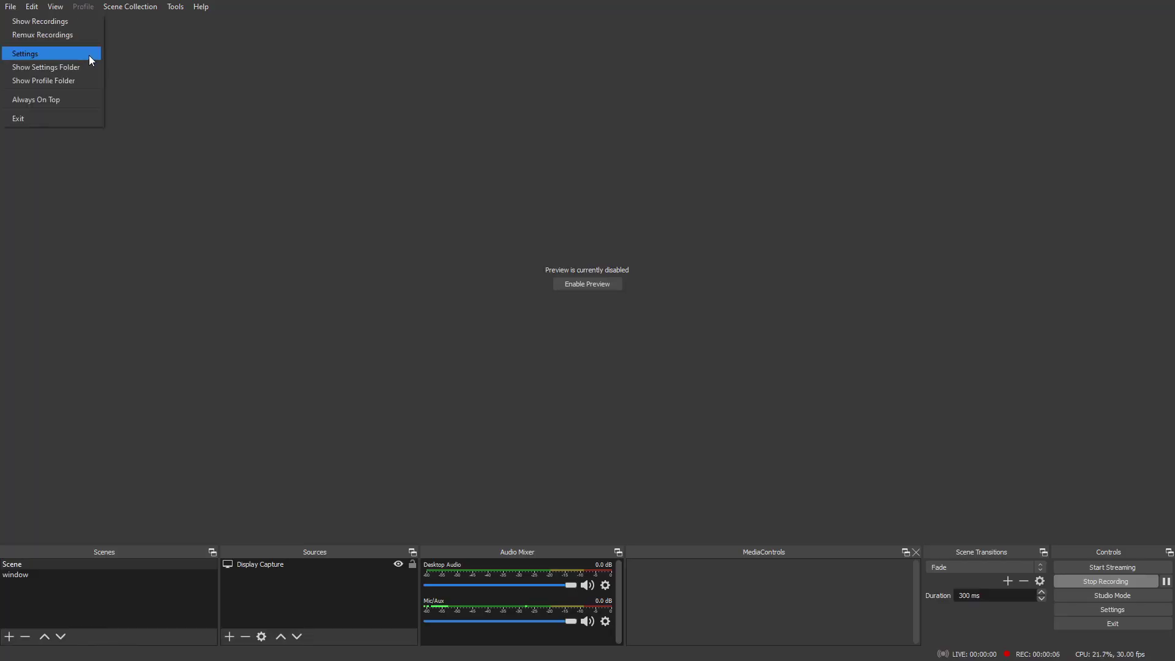
# Check the Monitoring Device in the OBS audio settings and accept the settings dialog
pyautogui.click(87, 54)
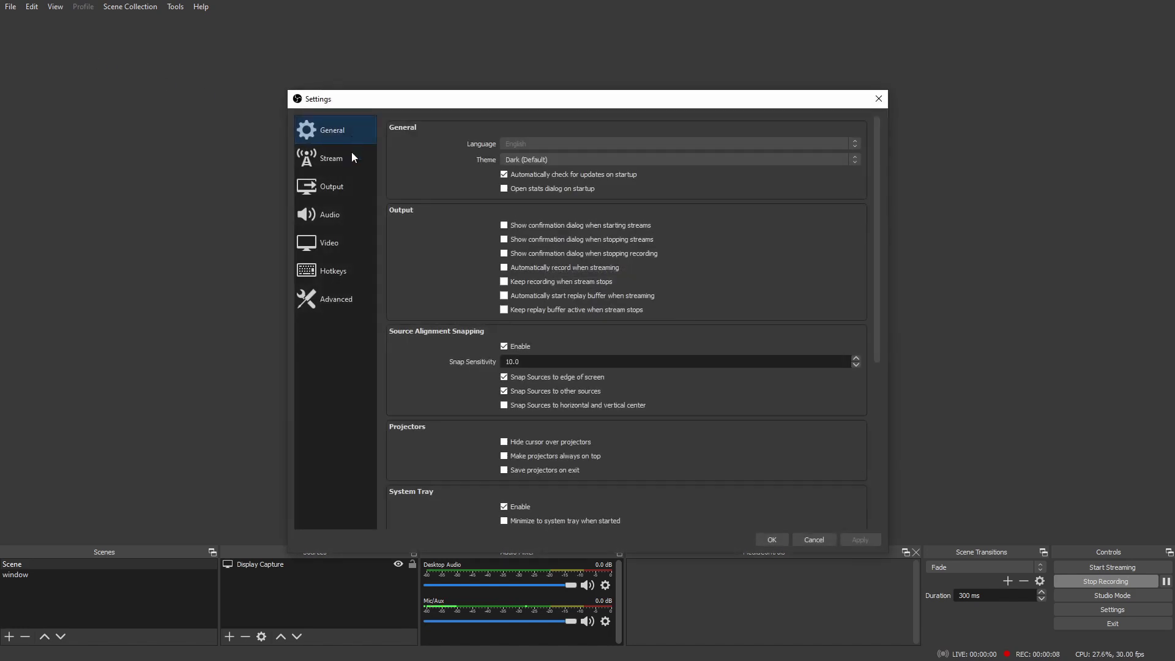
pyautogui.click(352, 218)
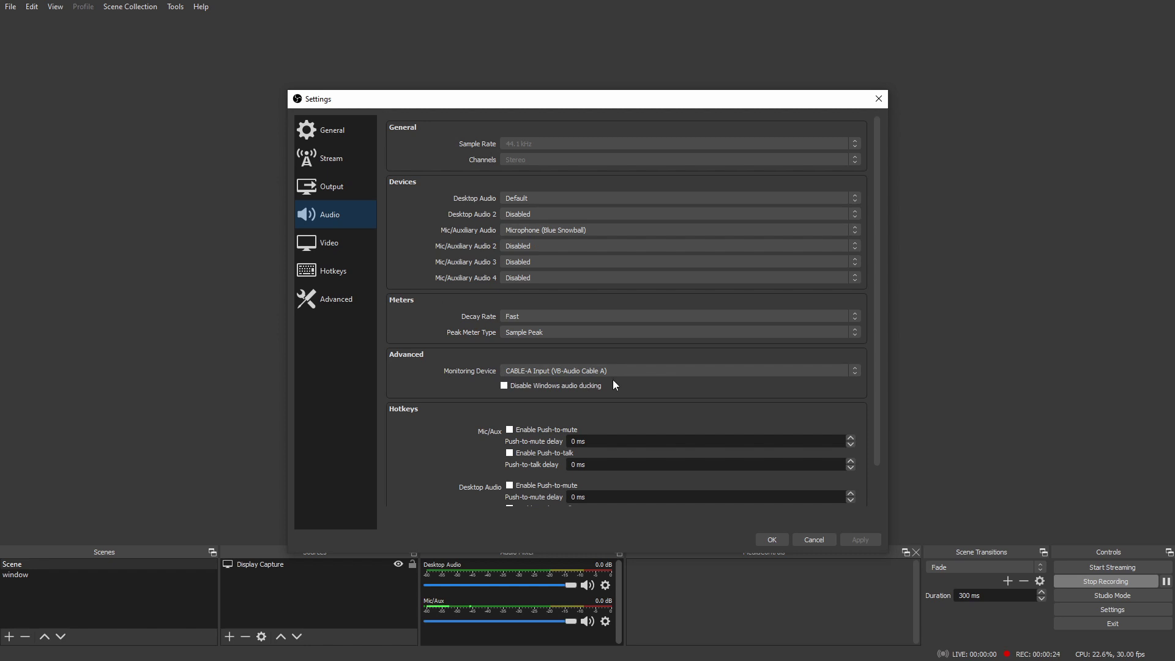
pyautogui.click(763, 540)
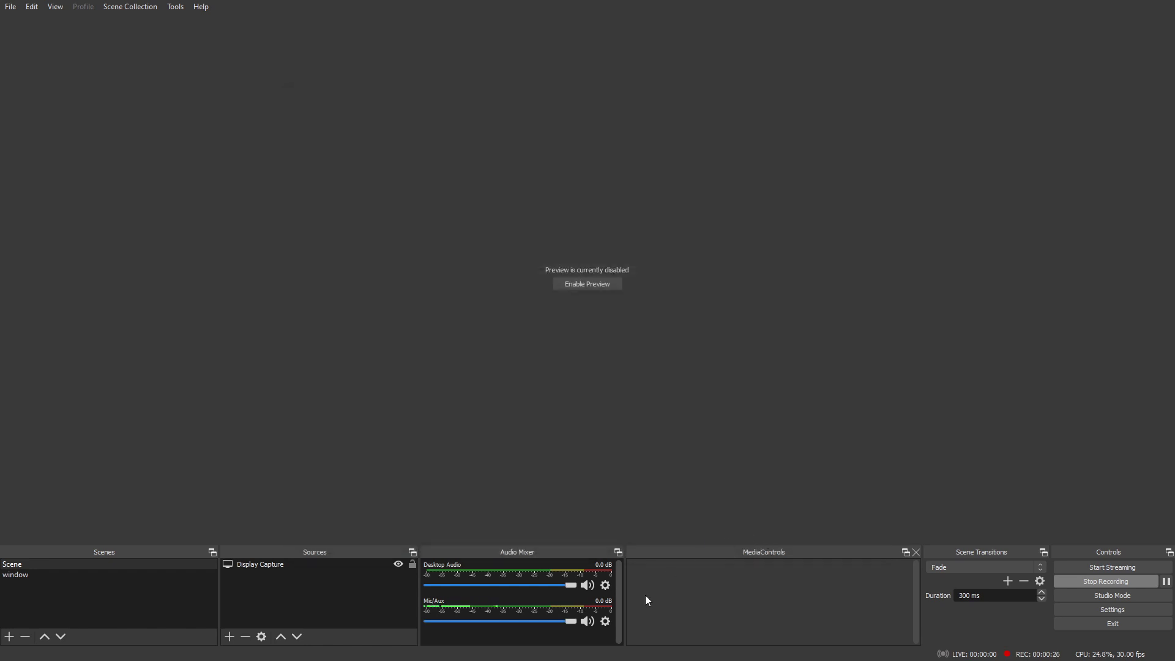
# Set the Mic/Aux audio monitoring to Monitor and Output in the Advanced Audio Properties and close the dialog
pyautogui.click(605, 621)
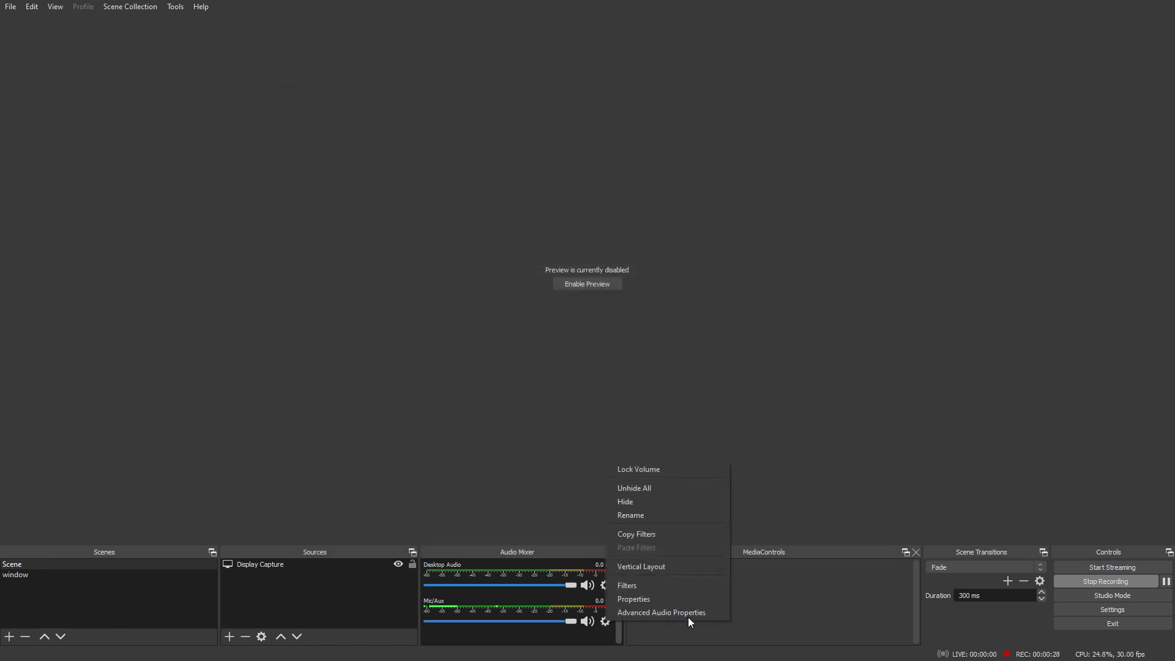
pyautogui.click(720, 613)
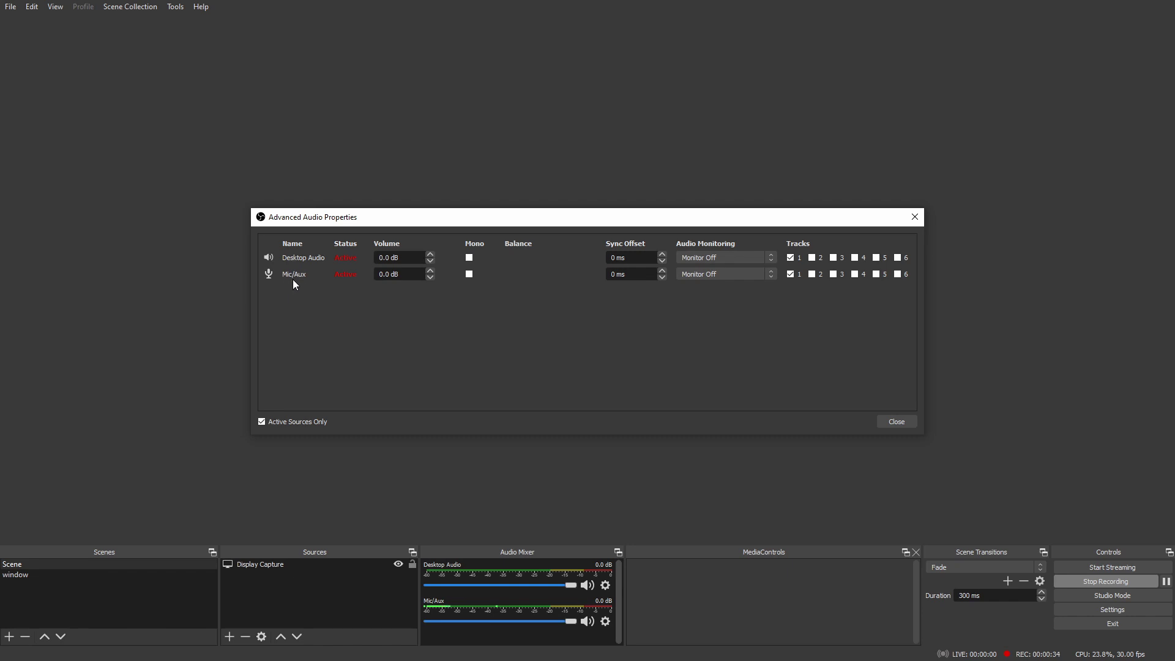
pyautogui.click(772, 274)
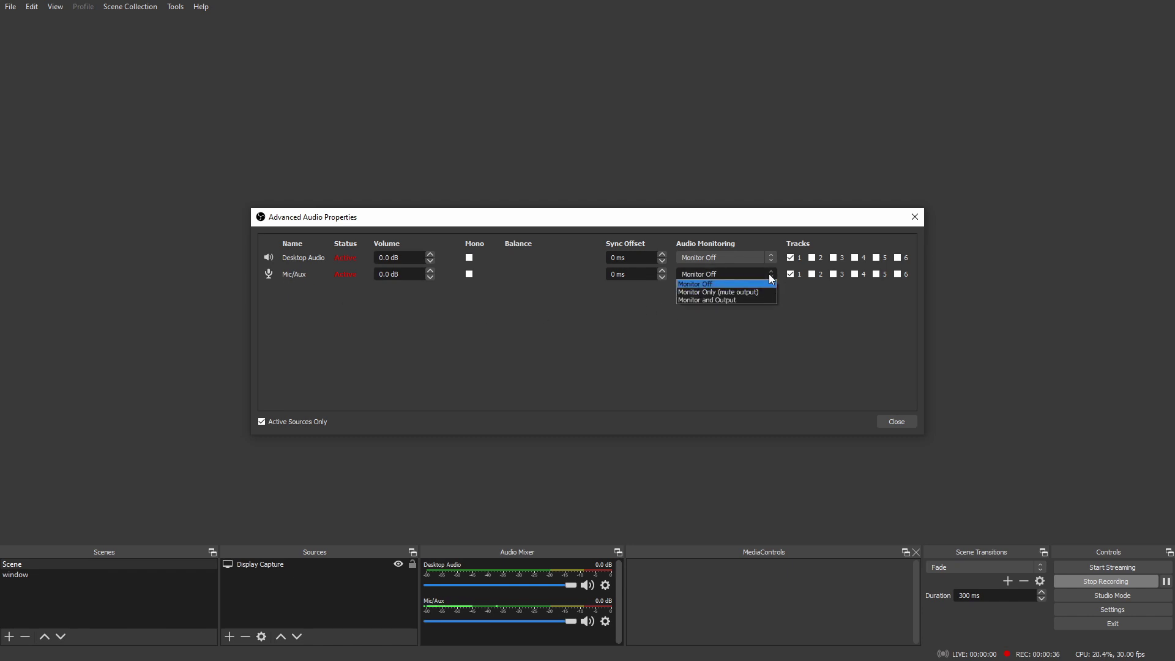
pyautogui.click(744, 300)
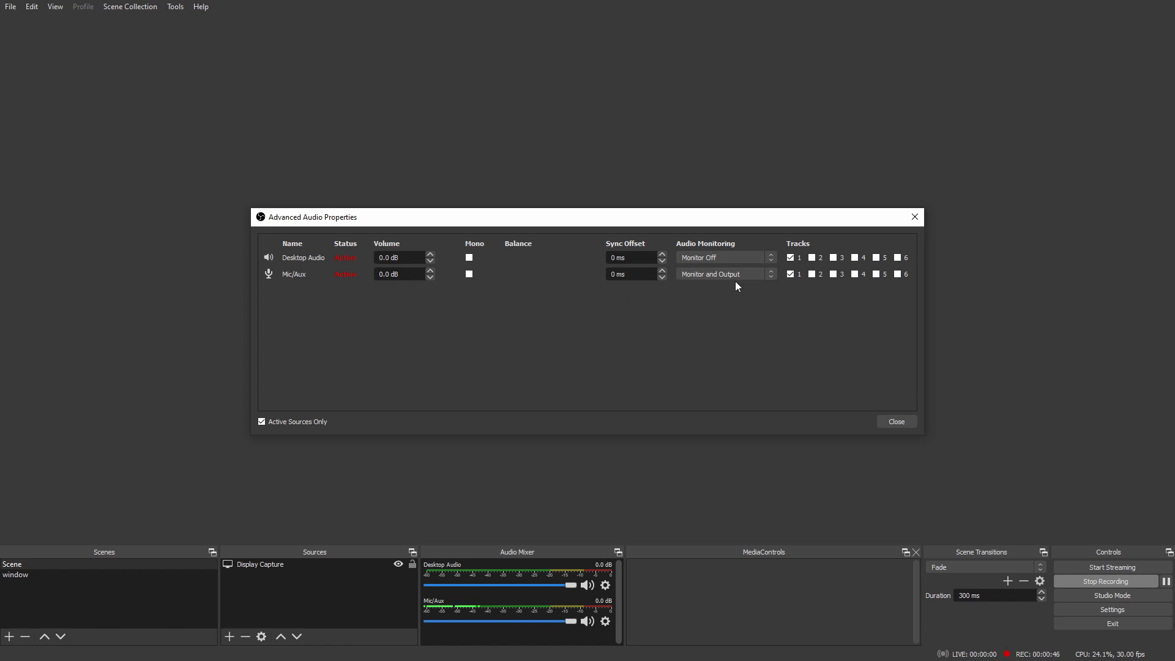
pyautogui.click(908, 422)
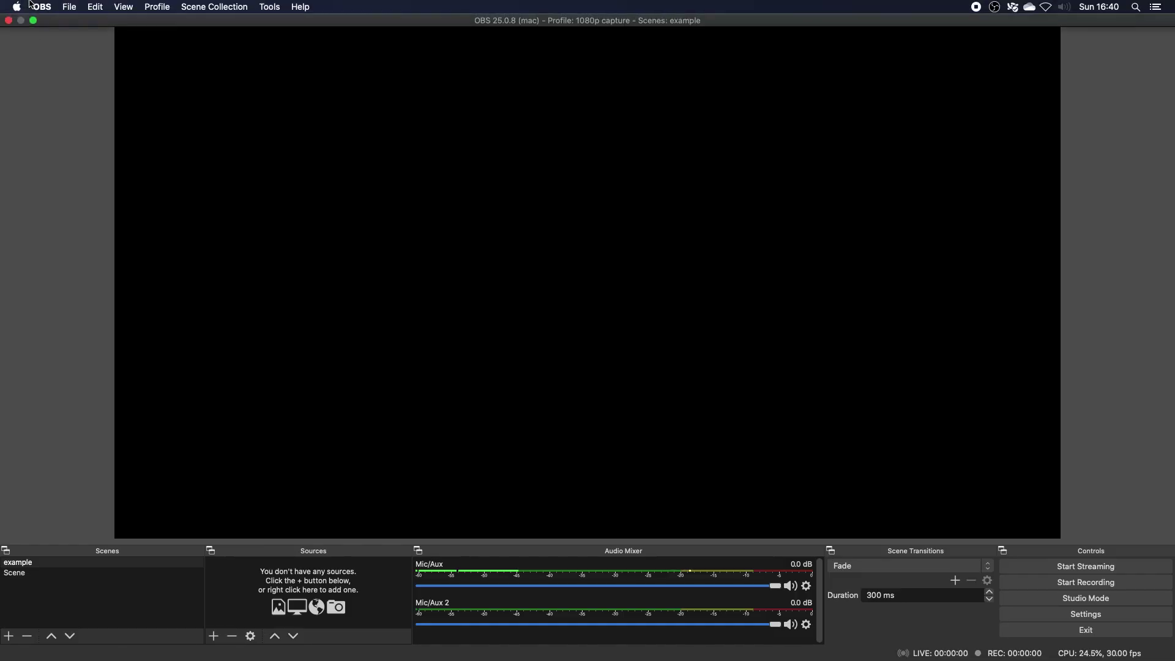
# Check the Monitoring Device in the audio settings of OBS on macOS and accept the settings dialog
pyautogui.click(42, 6)
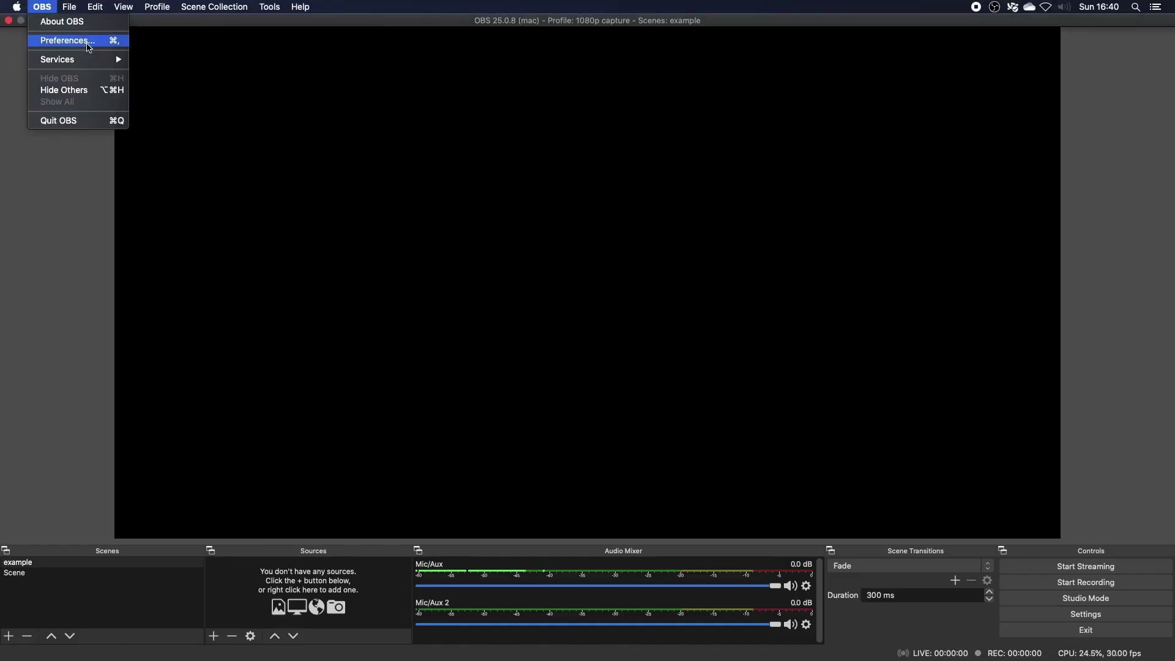
pyautogui.click(89, 48)
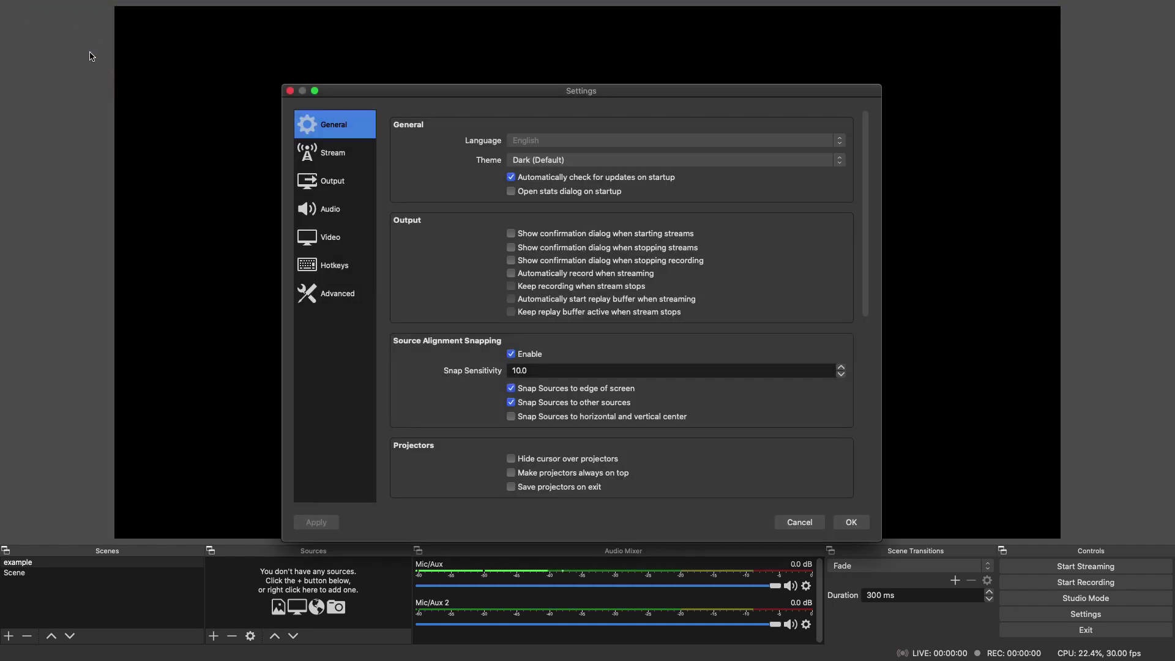
pyautogui.click(325, 208)
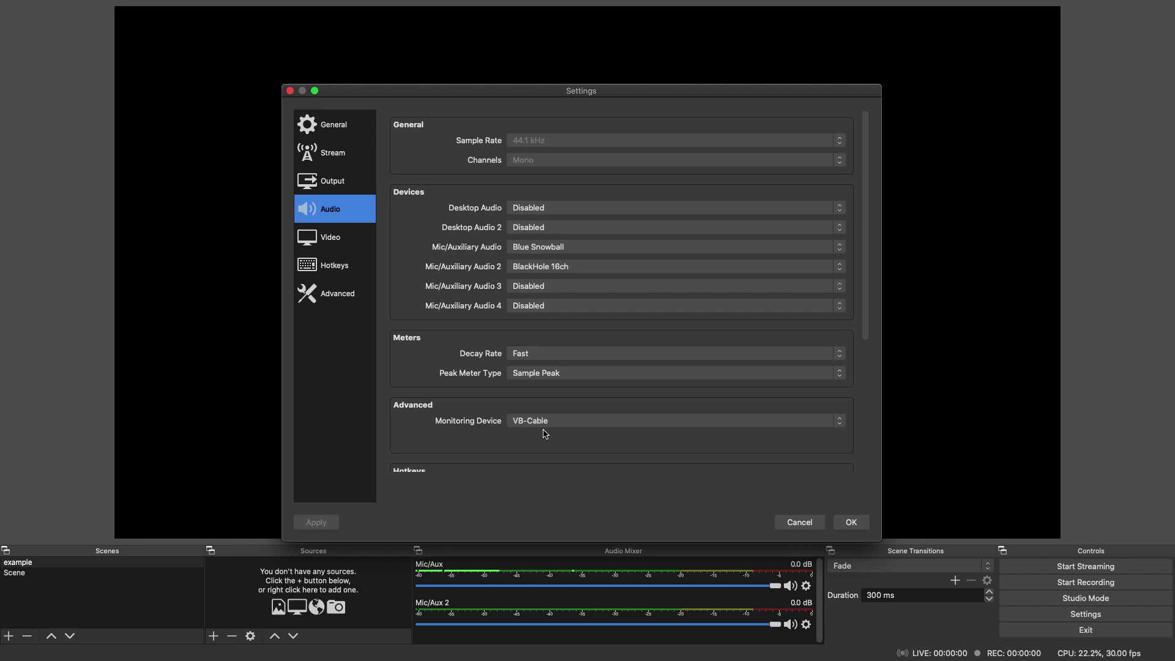
pyautogui.click(850, 522)
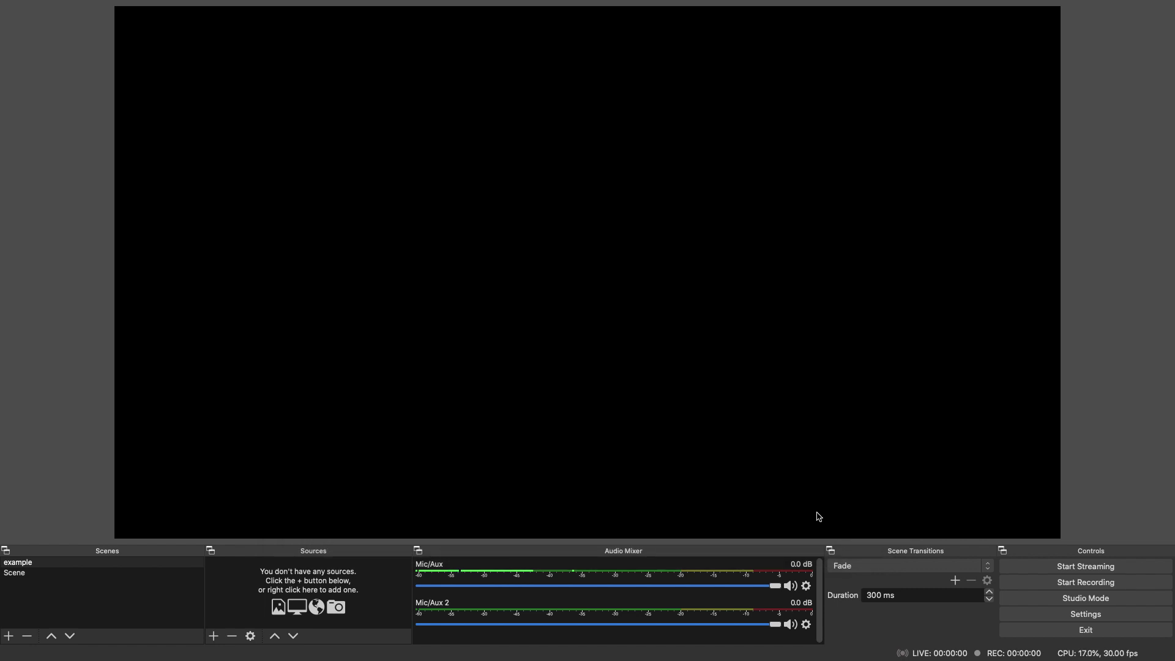
# Set Mic/Aux to Monitor and Output in the Advanced Audio Properties of OBS on macOS and close the dialog
pyautogui.click(807, 586)
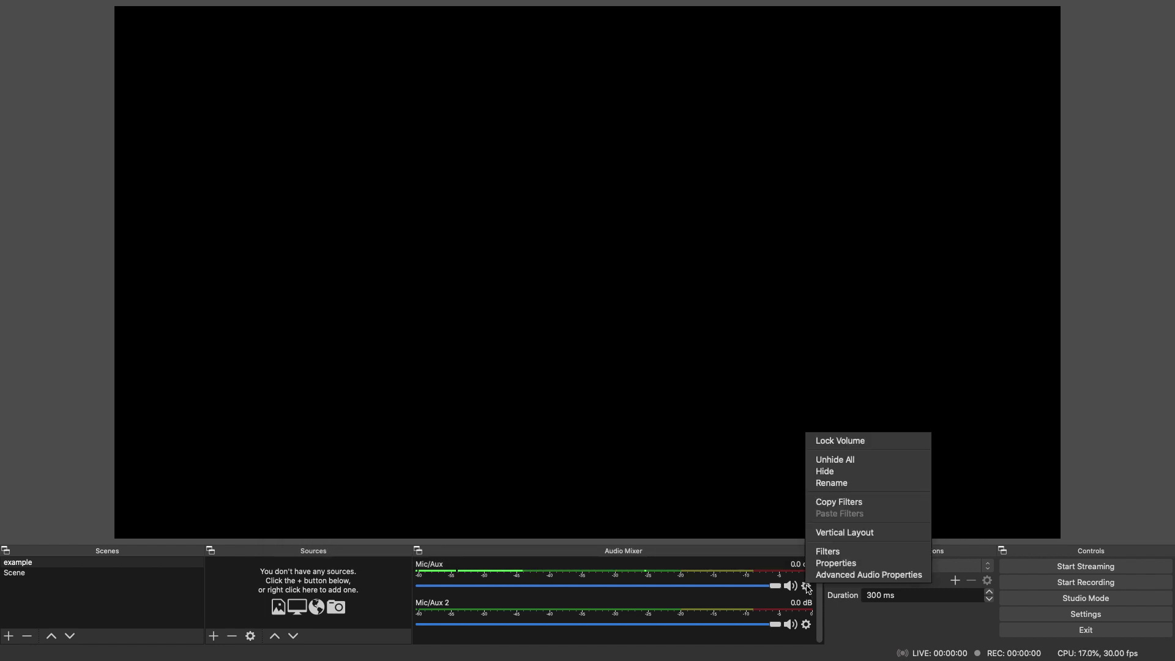
pyautogui.click(926, 581)
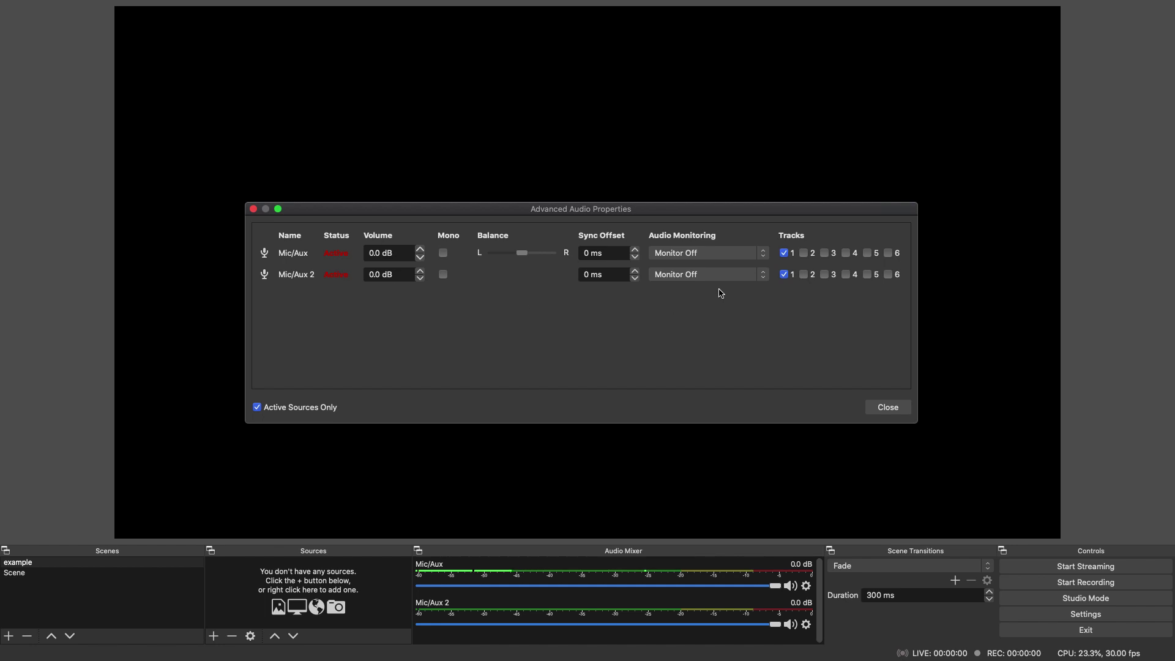
pyautogui.click(745, 259)
pyautogui.click(741, 279)
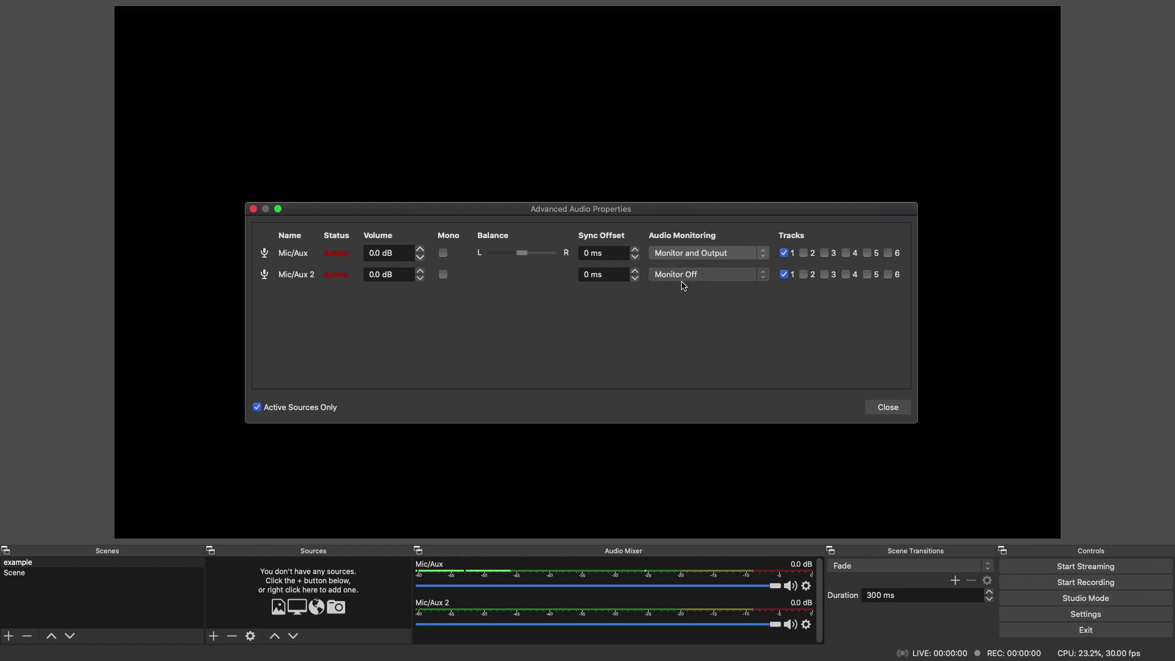
pyautogui.click(896, 408)
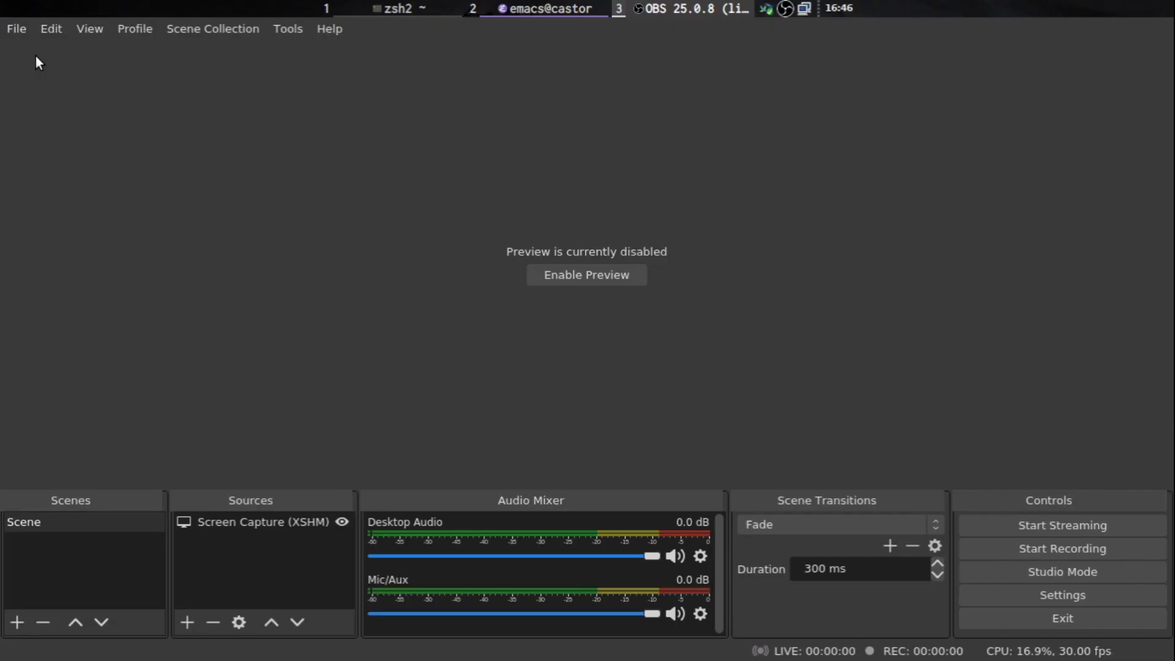
# Check the Monitoring Device in the audio settings of OBS on Linux and accept the settings dialog
pyautogui.click(23, 34)
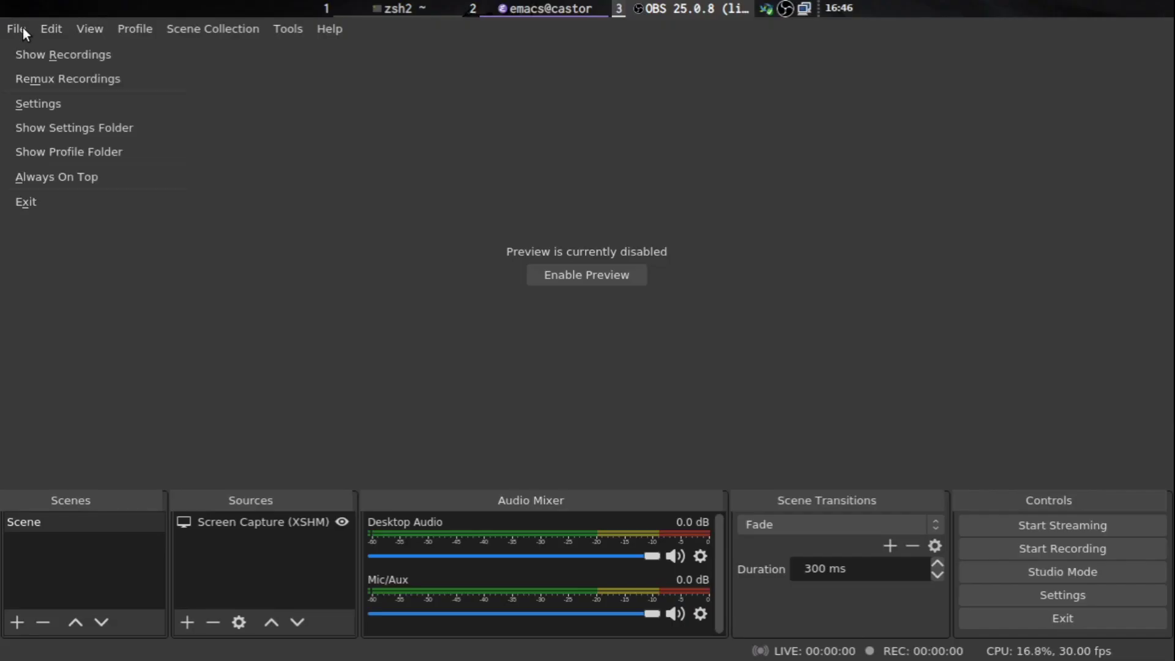
pyautogui.click(125, 111)
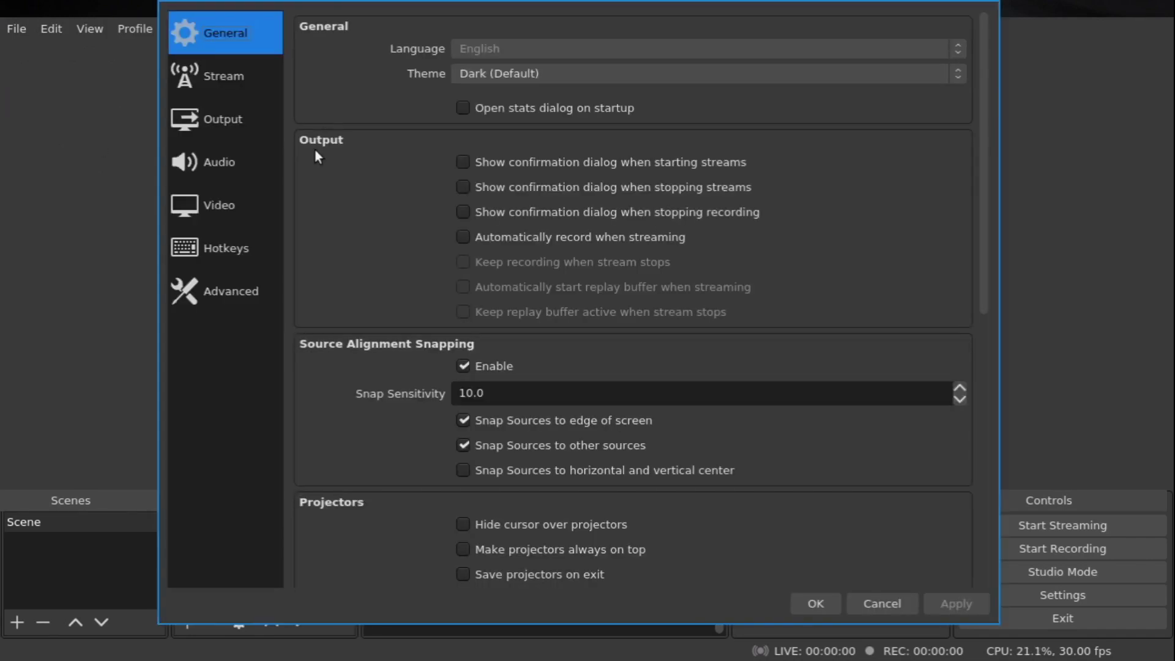
pyautogui.click(250, 165)
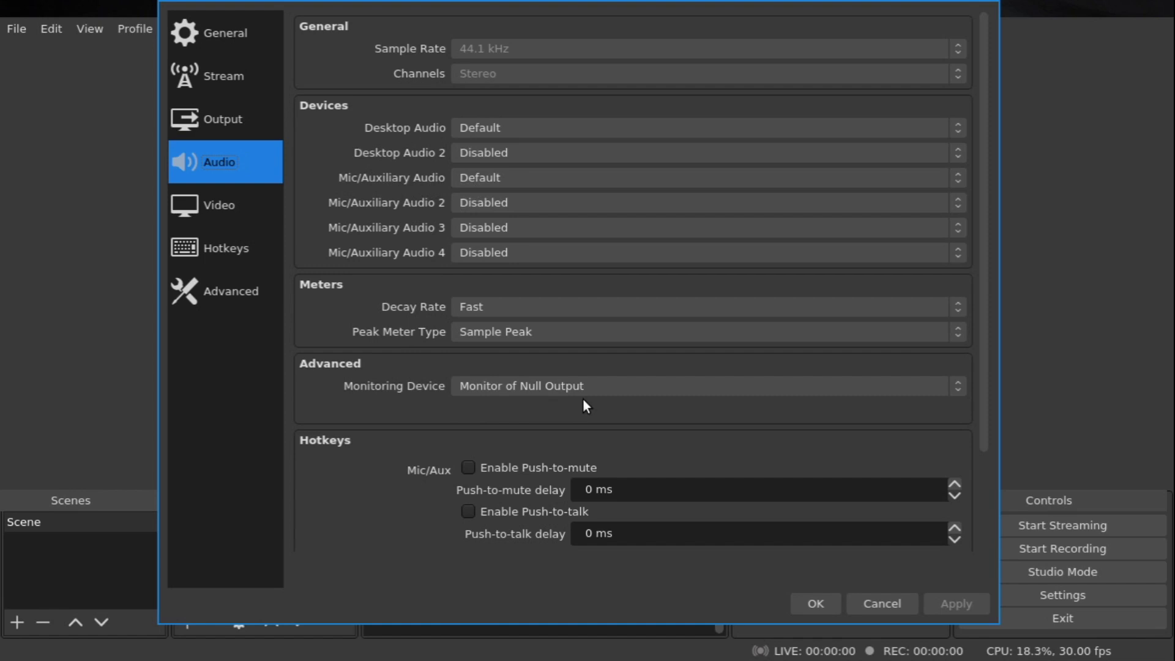
pyautogui.click(833, 604)
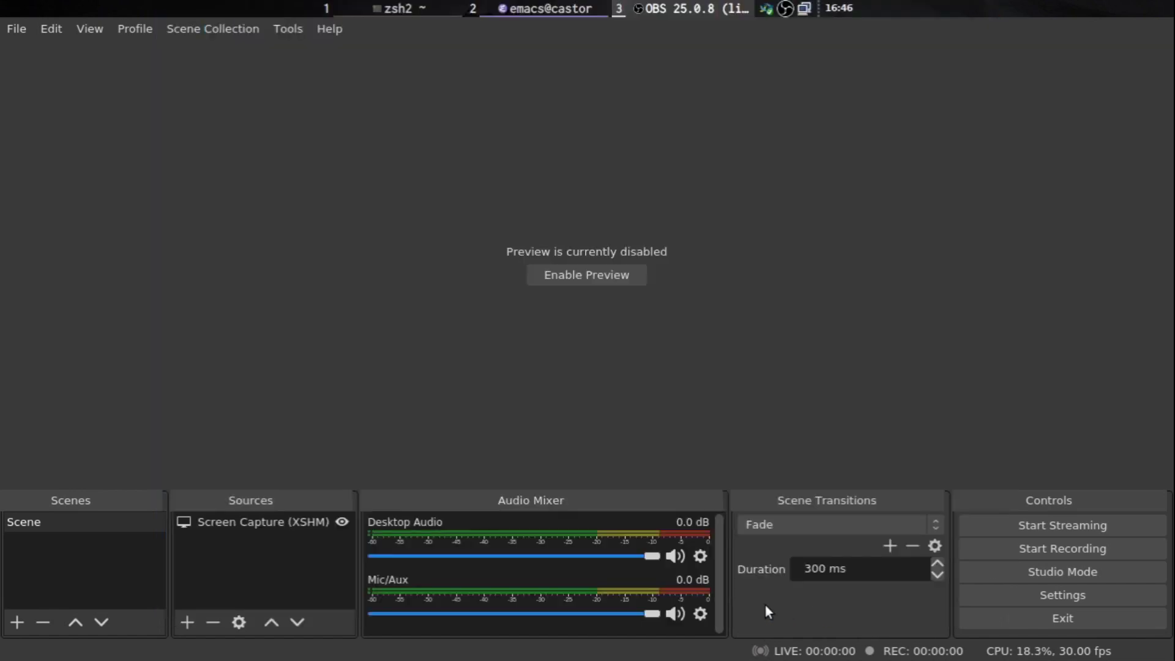
# Set Mic/Aux to Monitor and Output in the Advanced Audio Properties of OBS on Linux and close the dialog
pyautogui.click(700, 557)
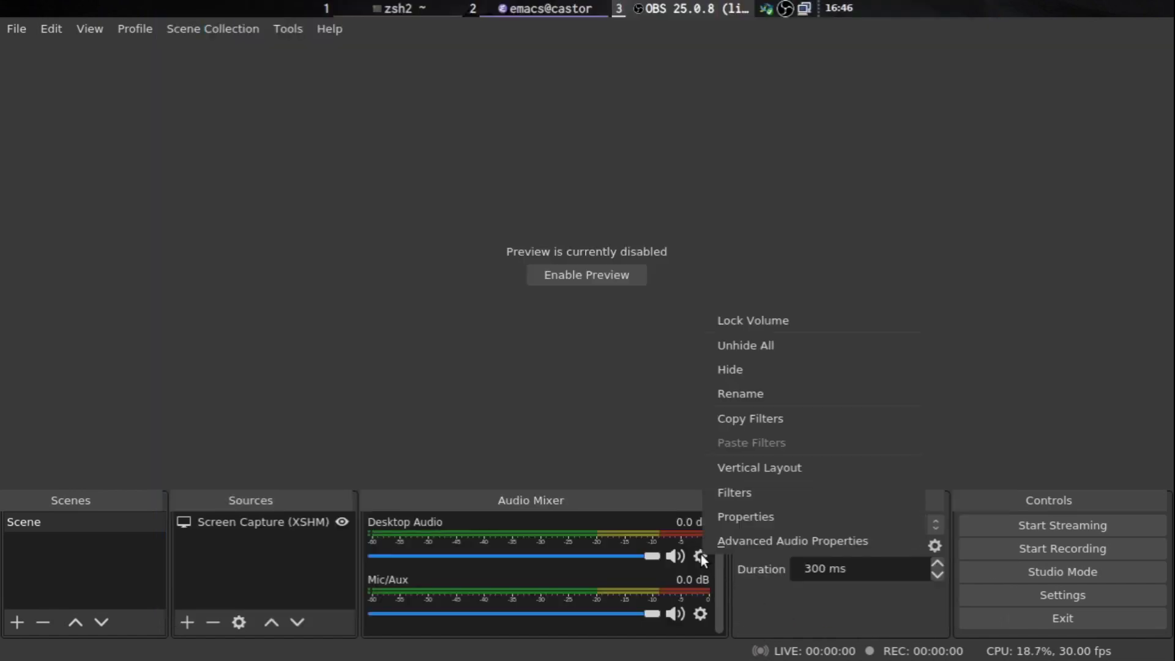
pyautogui.click(882, 541)
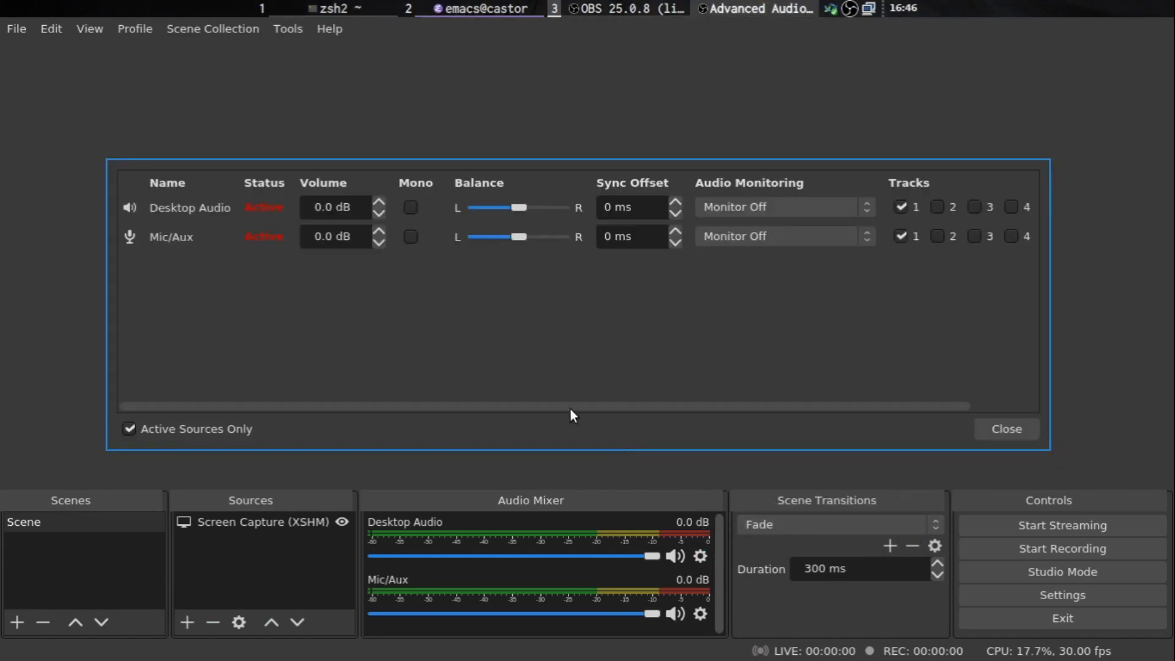
pyautogui.click(762, 237)
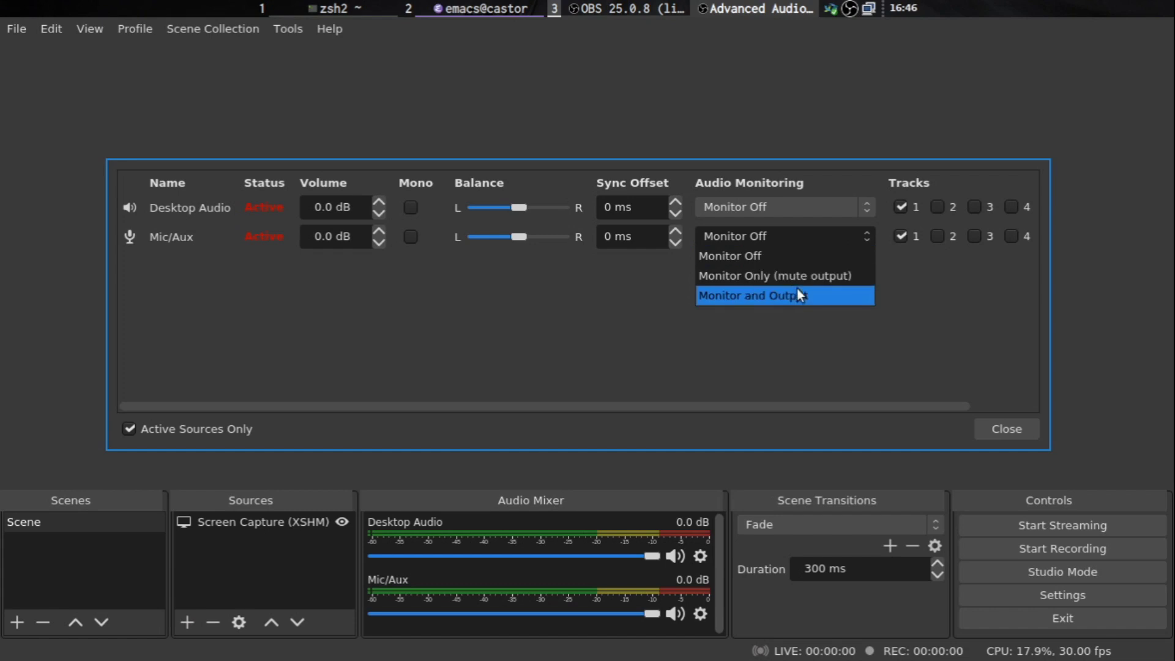
pyautogui.click(817, 295)
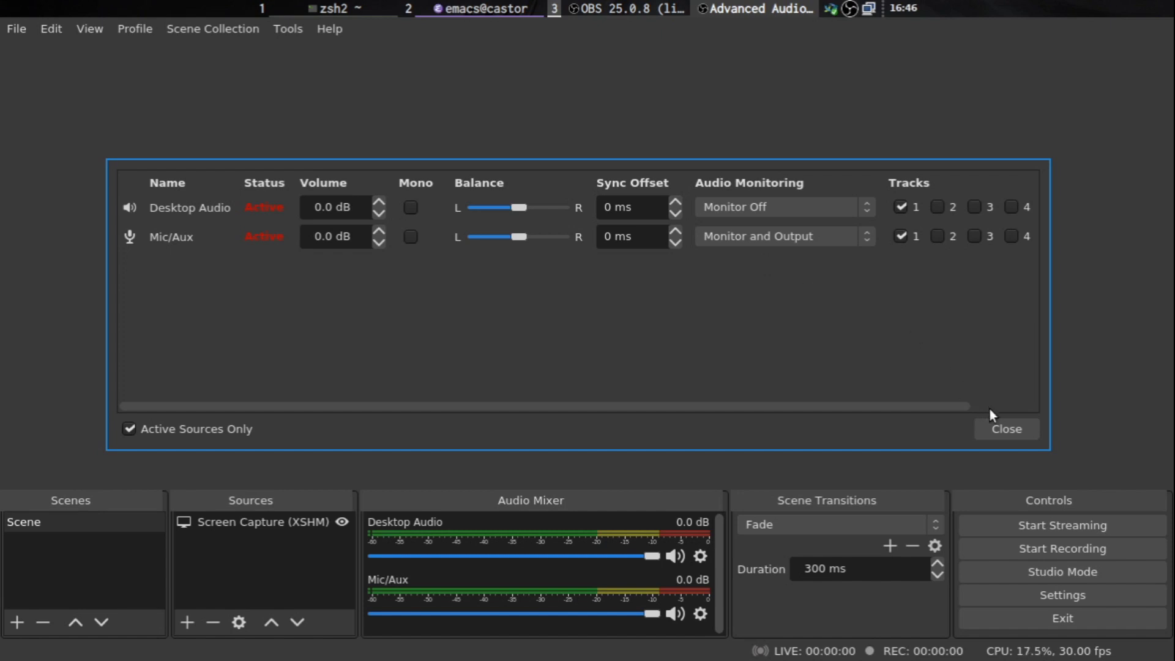
pyautogui.click(1008, 430)
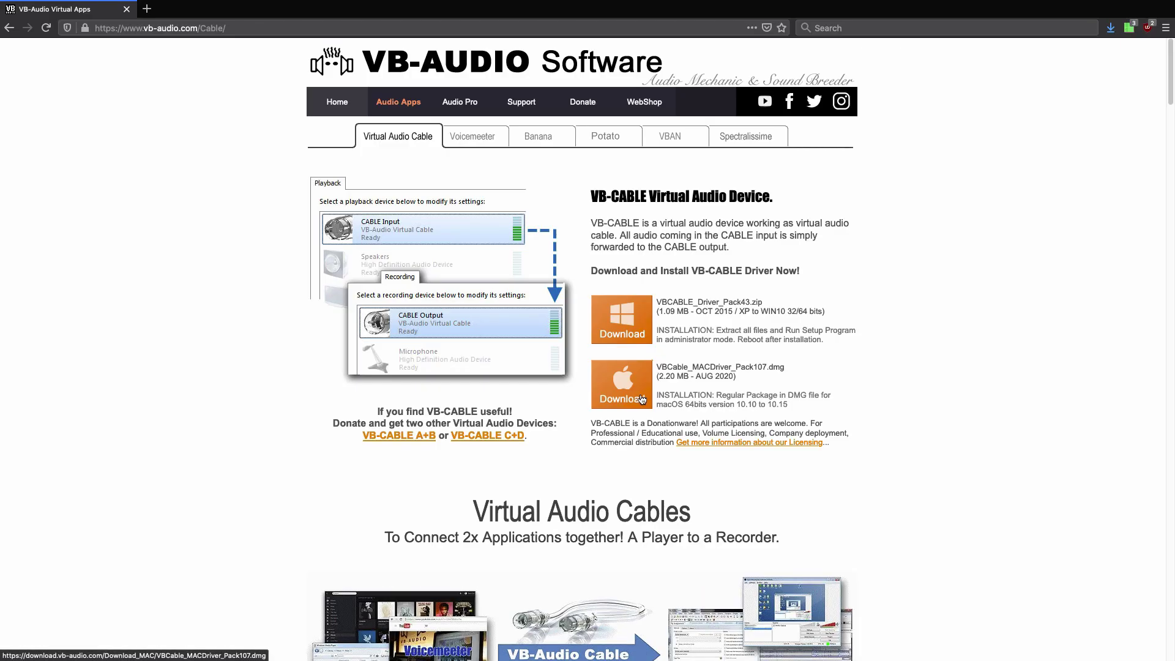
# Download the macOS driver VBCable_MACDriver_Pack107.dmg from the VB-Audio site and open the disk image from Downloads
pyautogui.click(642, 399)
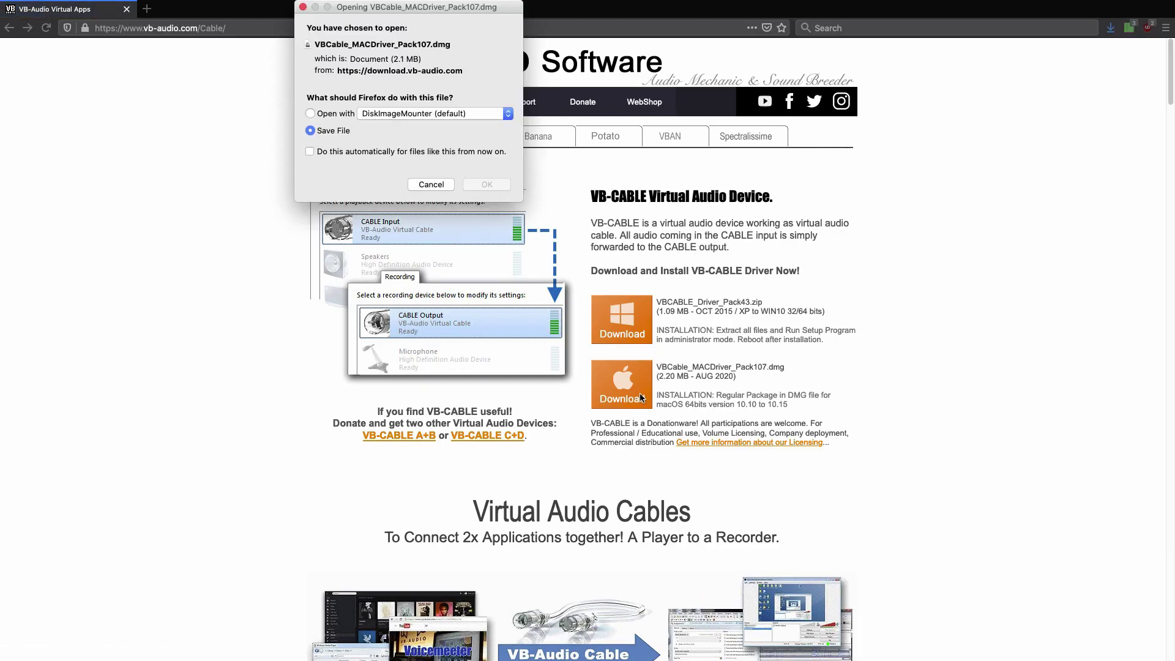
pyautogui.click(487, 184)
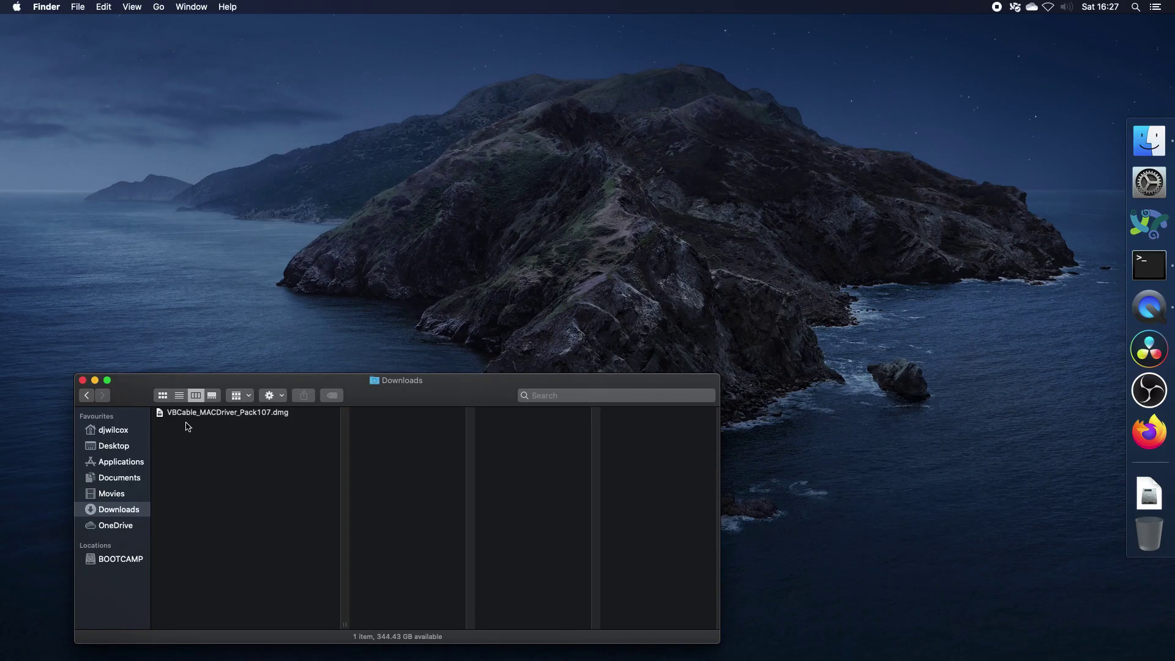
pyautogui.click(283, 413)
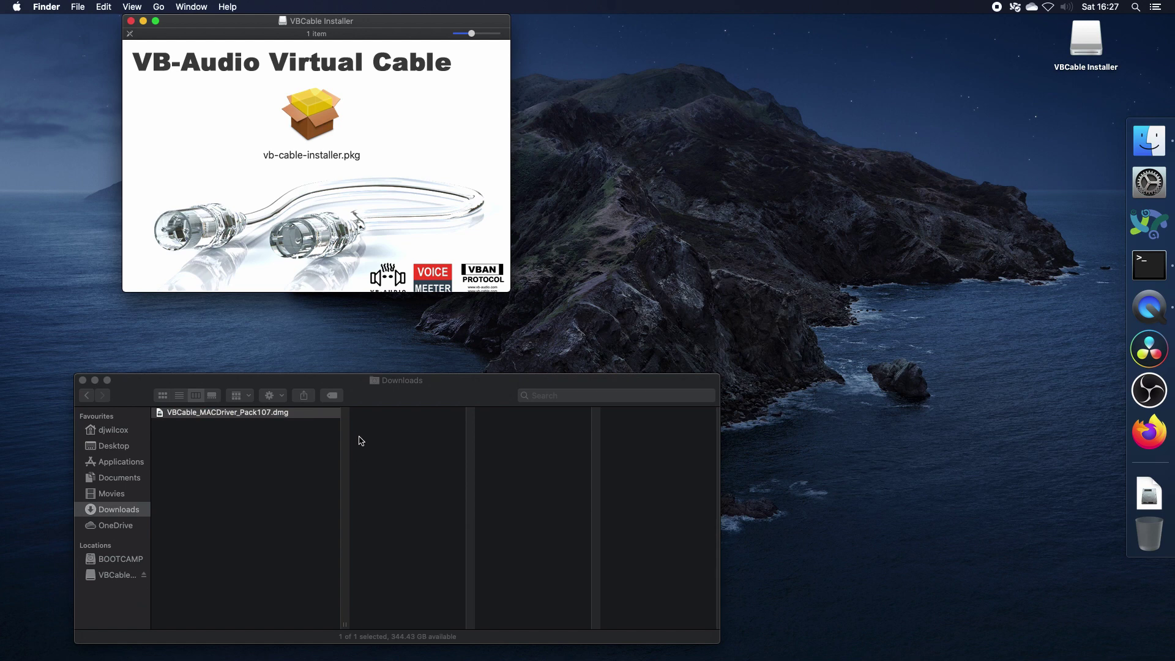
# Launch vb-cable-installer.pkg and agree to the software licence terms
pyautogui.click(313, 118)
pyautogui.doubleClick(313, 118)
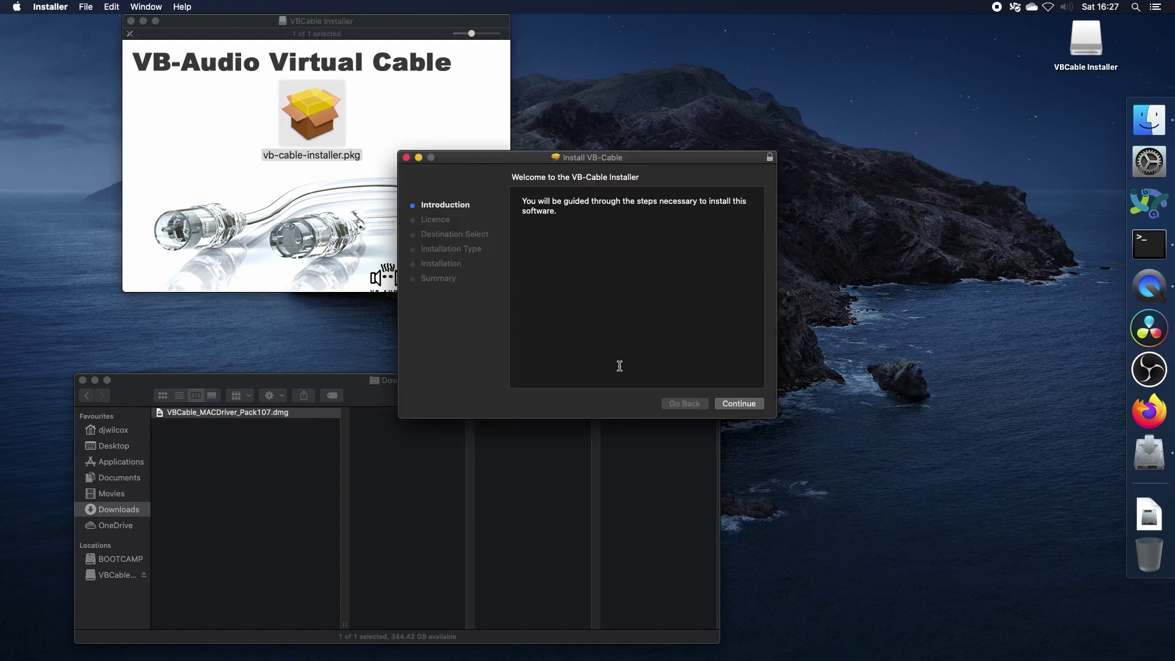
pyautogui.click(738, 406)
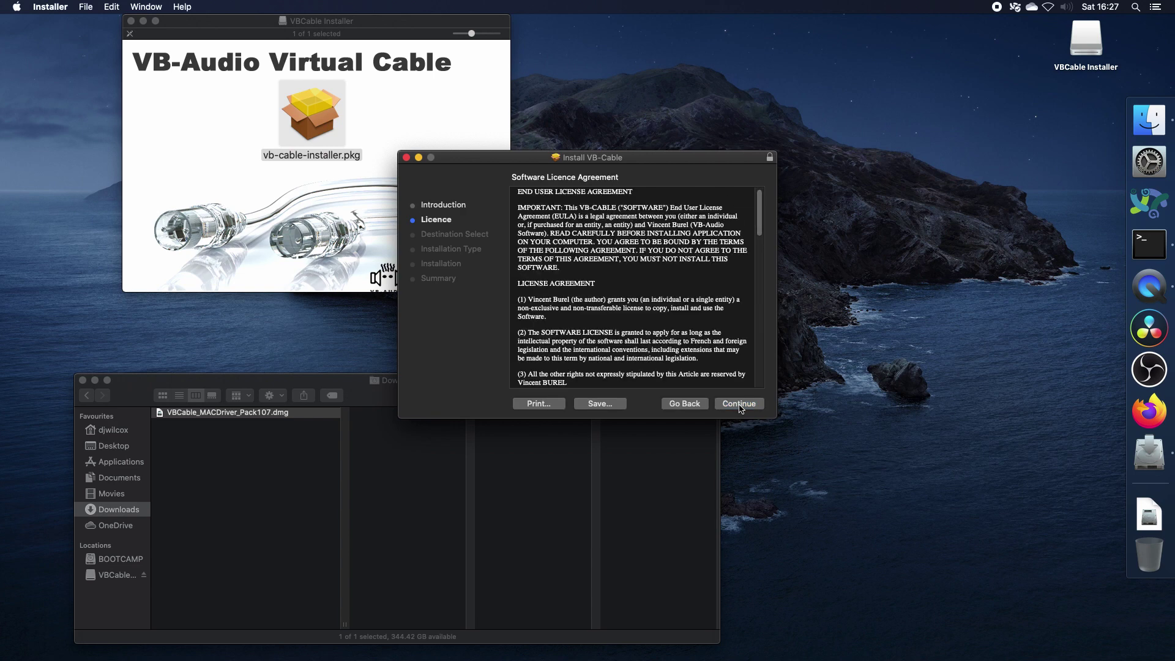
pyautogui.click(738, 407)
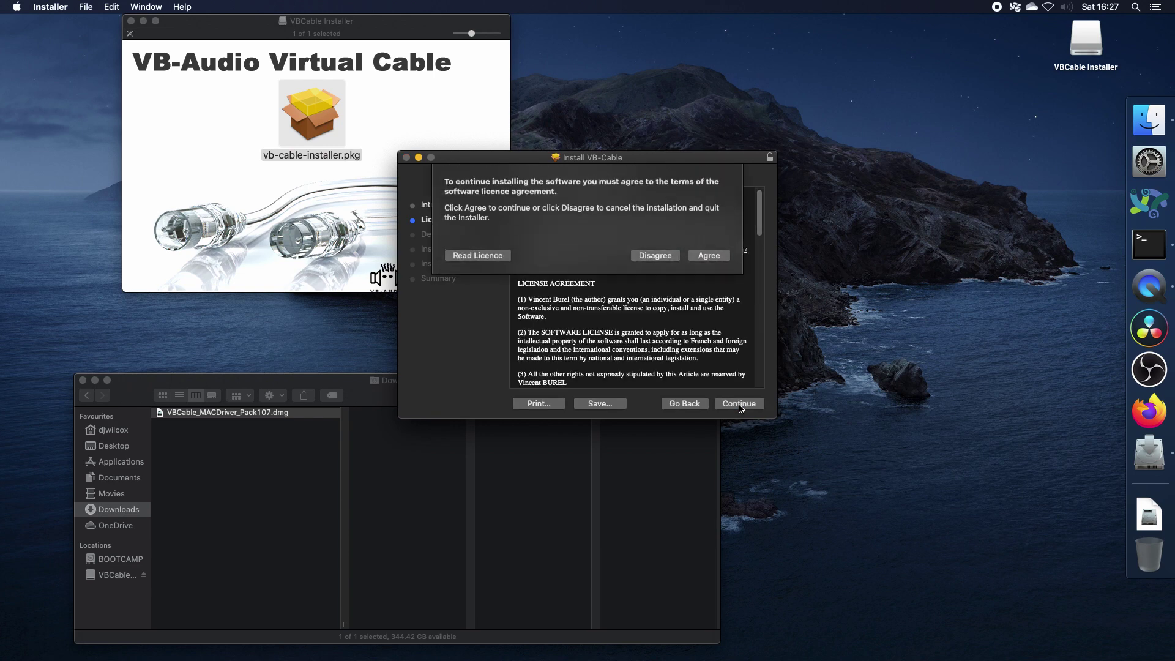
pyautogui.click(724, 262)
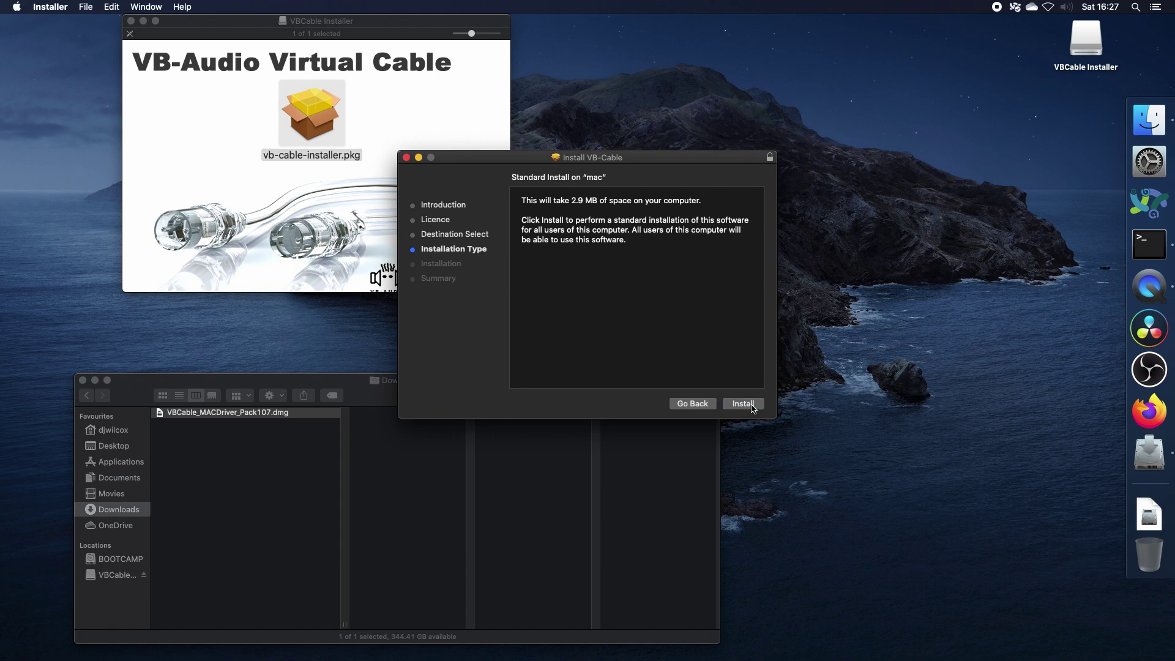
# Start the standard VB-Cable installation and authorise it with the account password
pyautogui.click(752, 408)
pyautogui.write('•••')
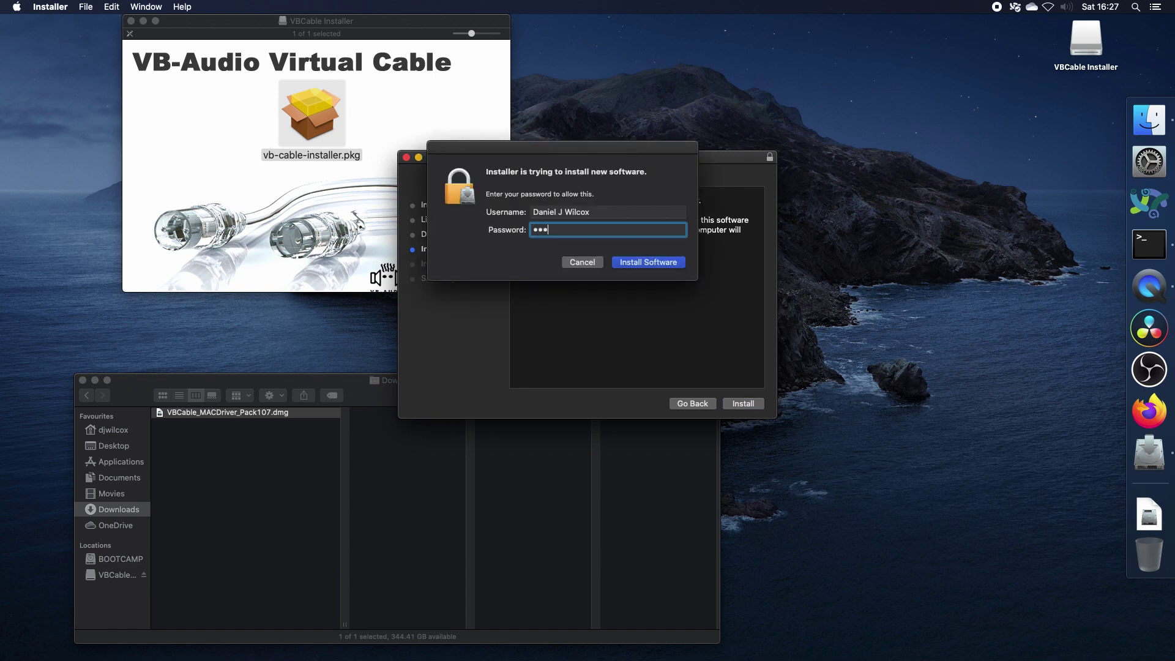
pyautogui.write('•••••••••••••')
pyautogui.press('Return')
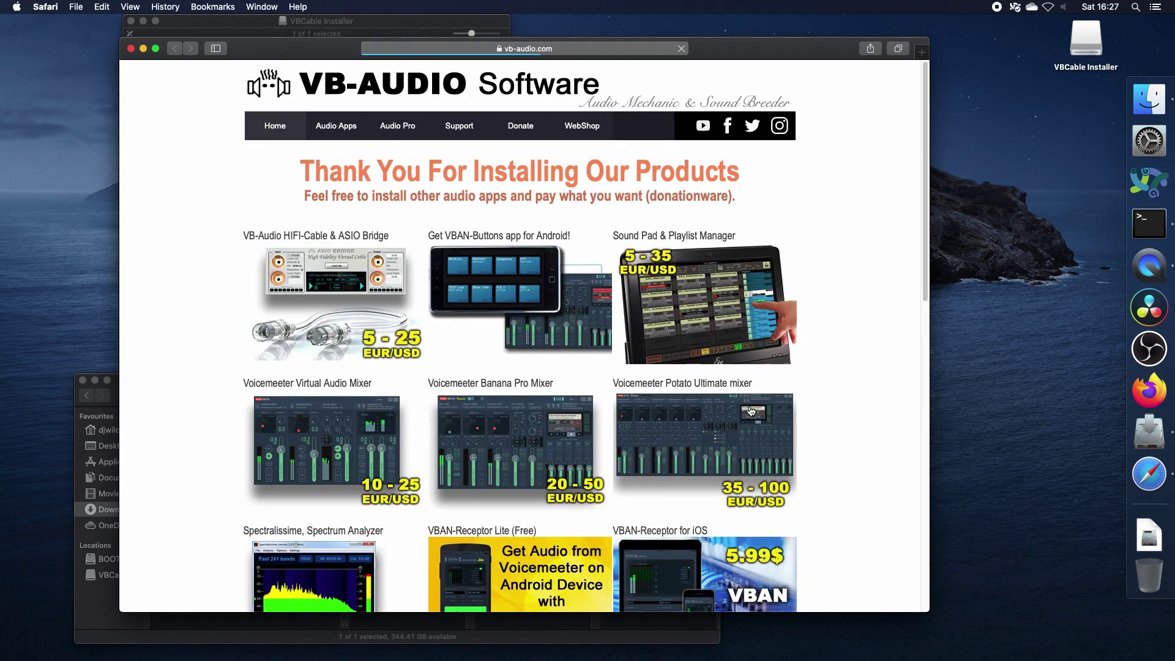
# Close the VB-Audio web page and quit Safari, and close the VB-Cable installer while keeping its package and disk image
pyautogui.click(130, 48)
pyautogui.click(46, 6)
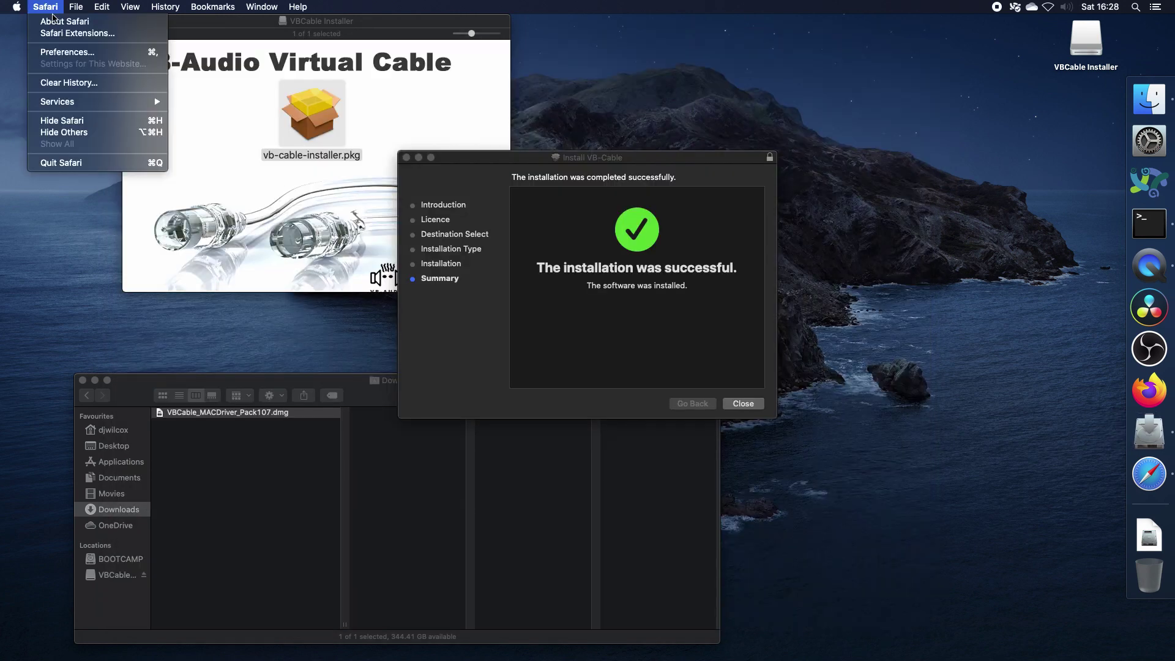
pyautogui.click(103, 162)
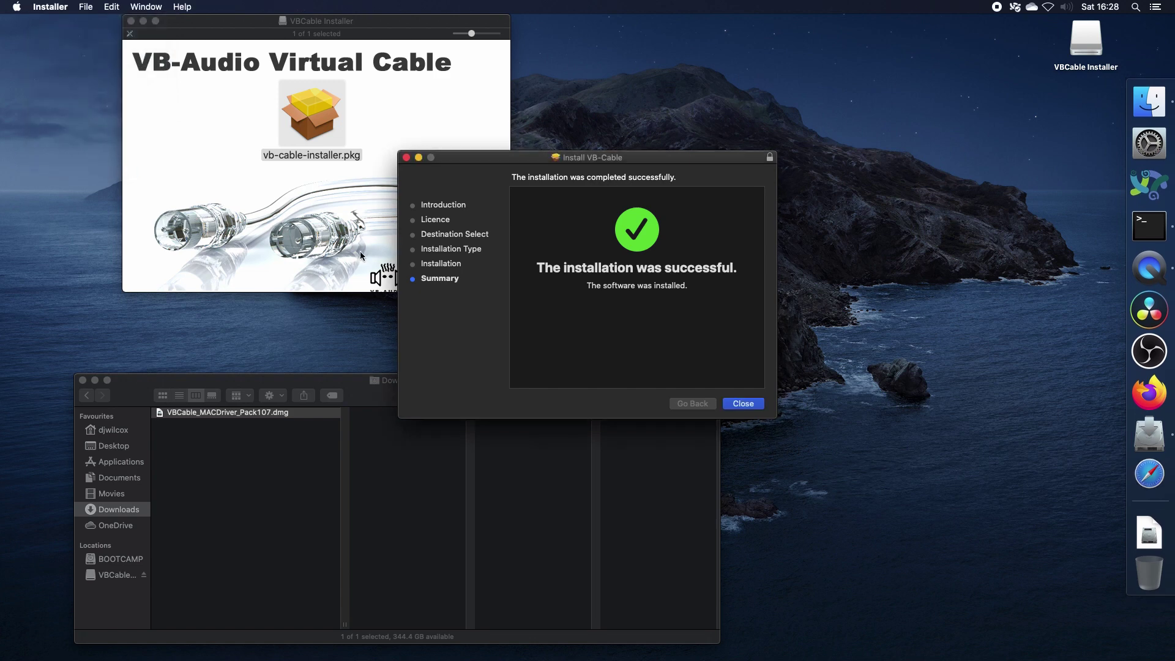
pyautogui.click(752, 410)
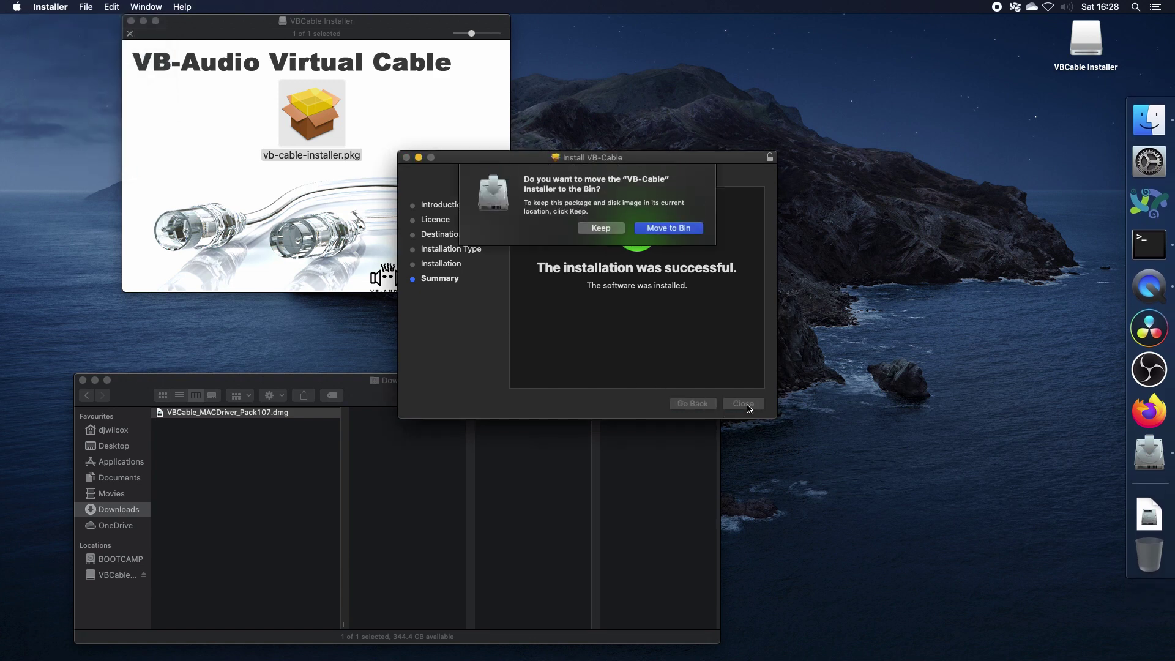
pyautogui.click(609, 228)
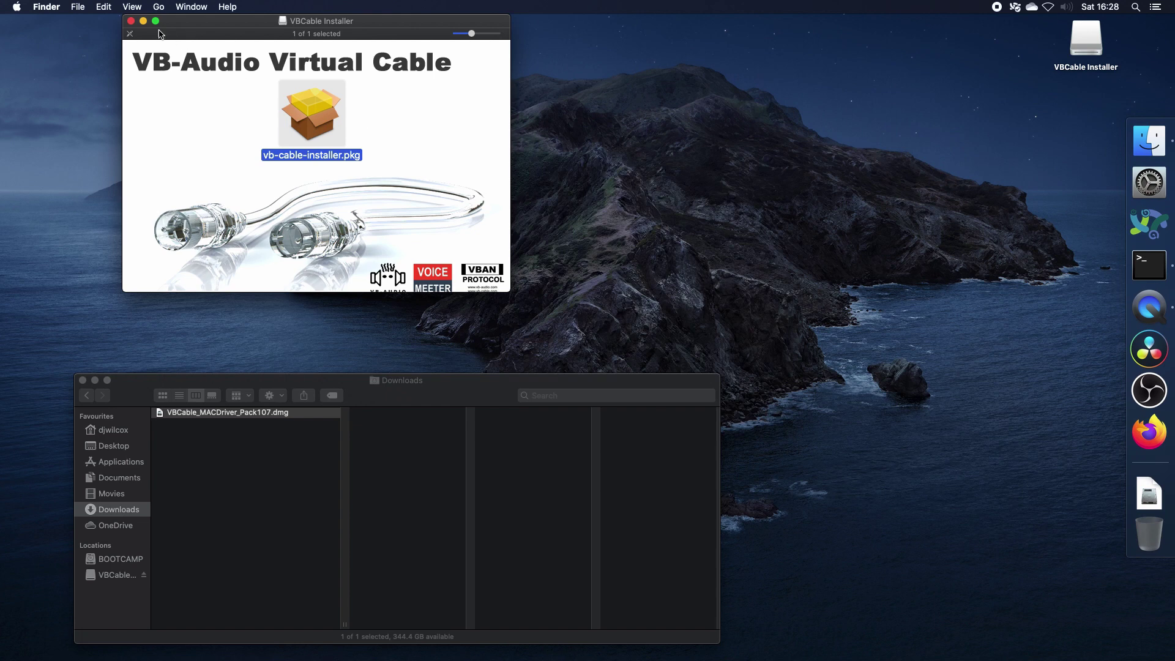
# Close the VBCable Installer window and check the sound input and output device lists in System Preferences
pyautogui.click(130, 21)
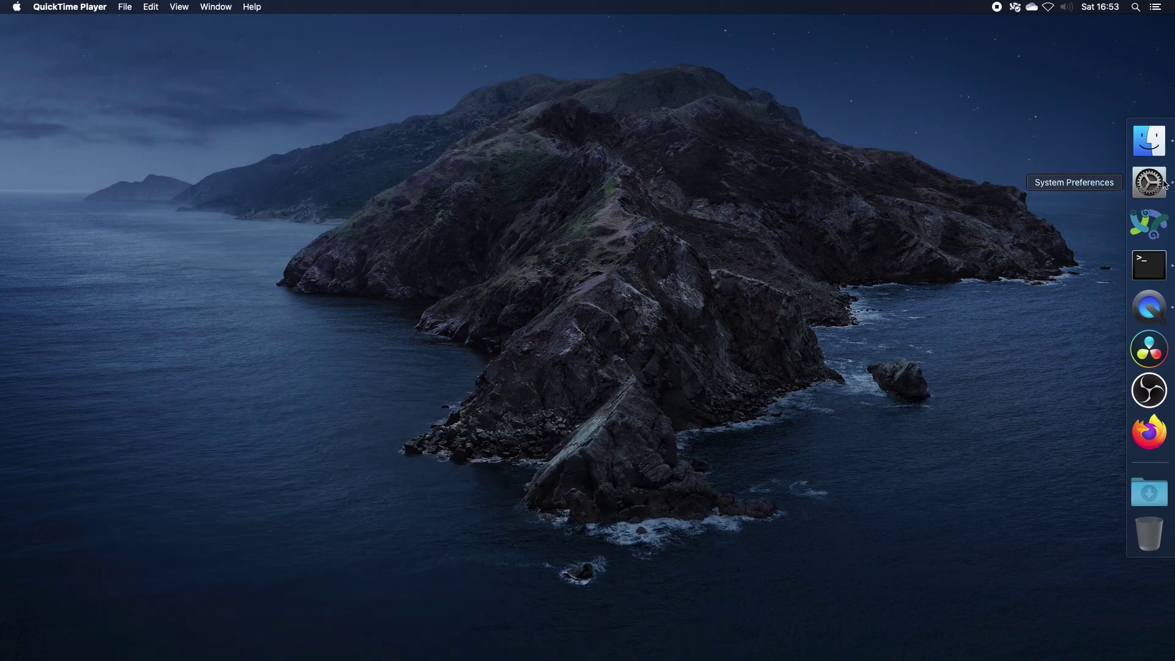
pyautogui.click(1165, 183)
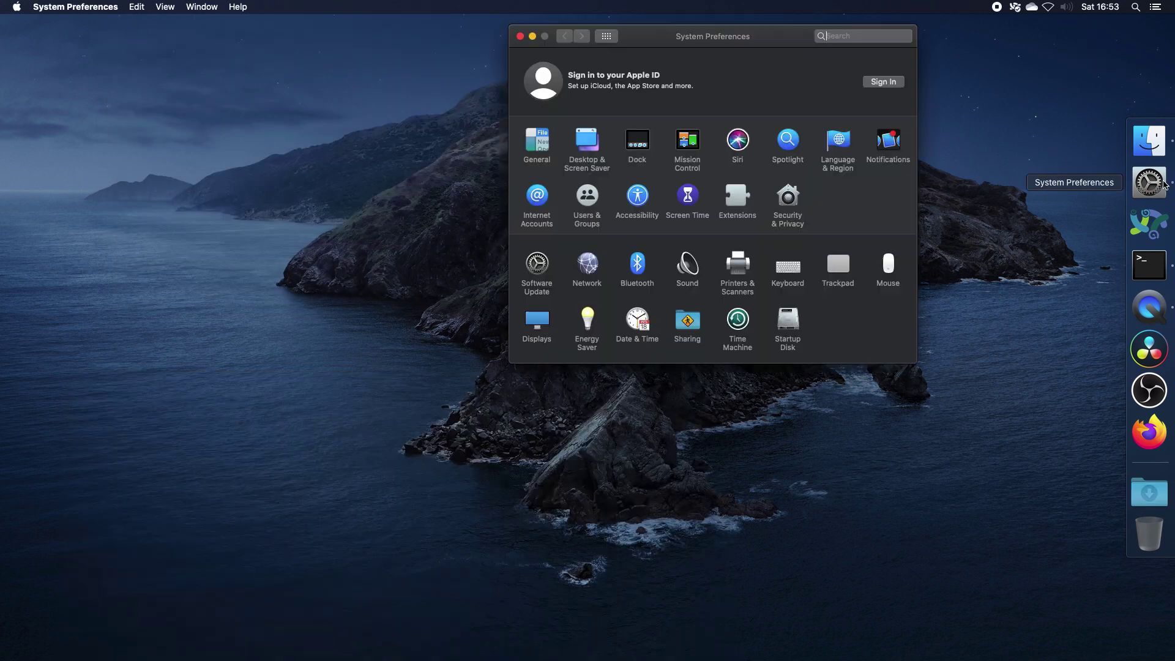
pyautogui.click(690, 284)
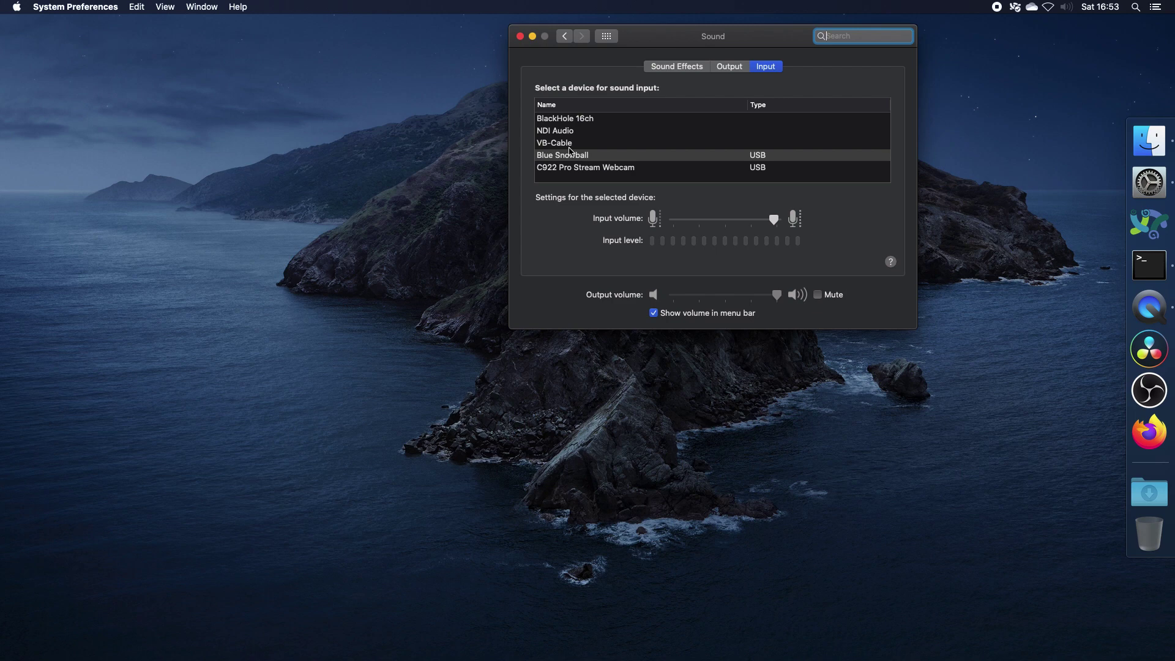
pyautogui.click(735, 70)
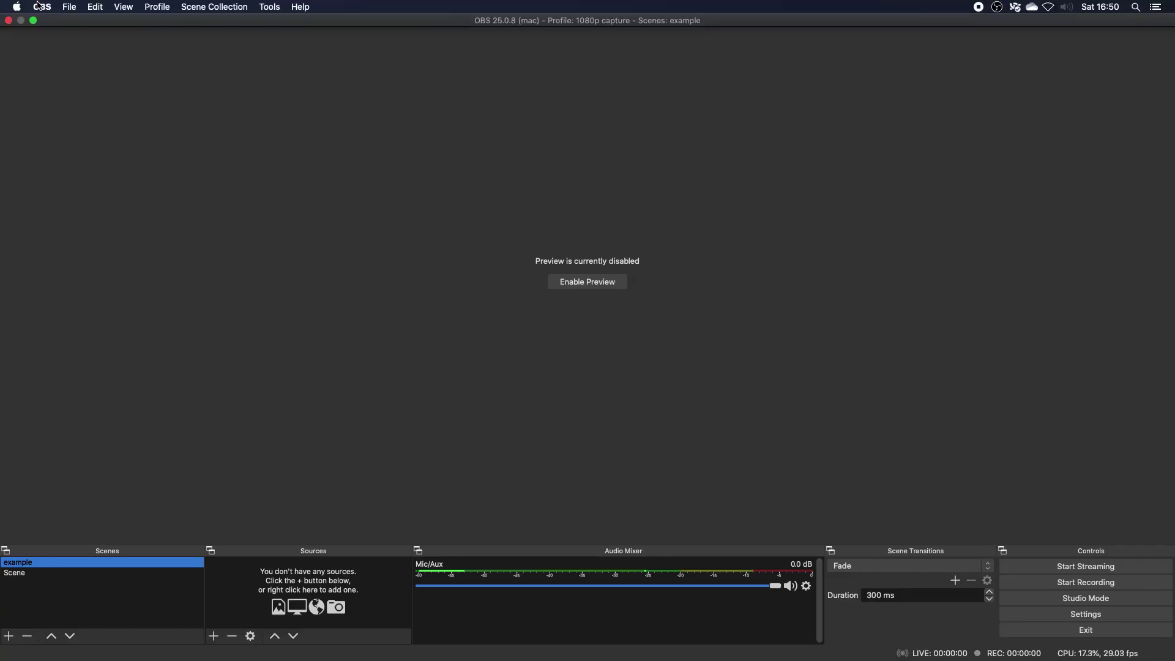
# In the OBS audio preferences, set the monitoring device to VB-Cable and apply the change
pyautogui.click(43, 7)
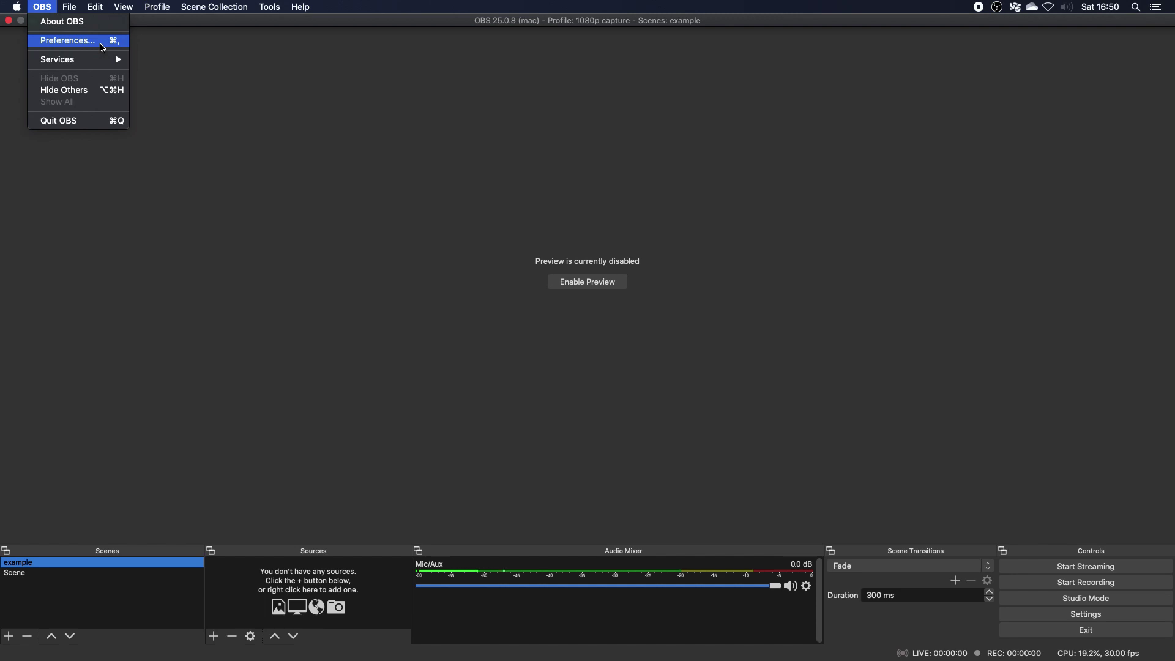
pyautogui.click(102, 44)
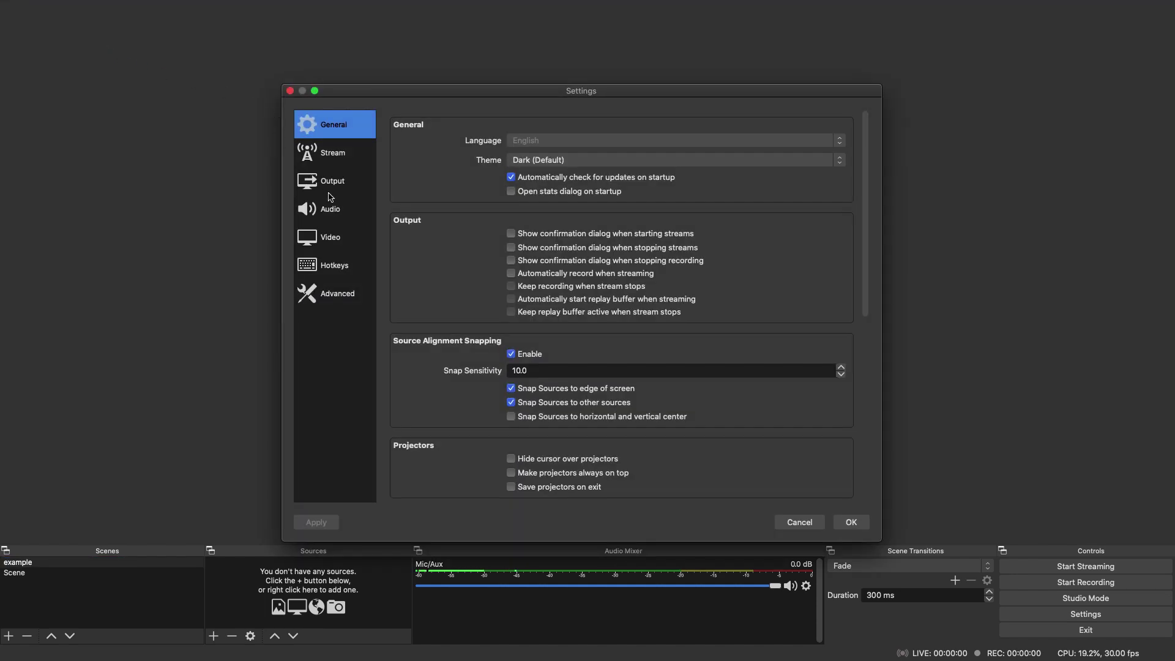
pyautogui.click(355, 221)
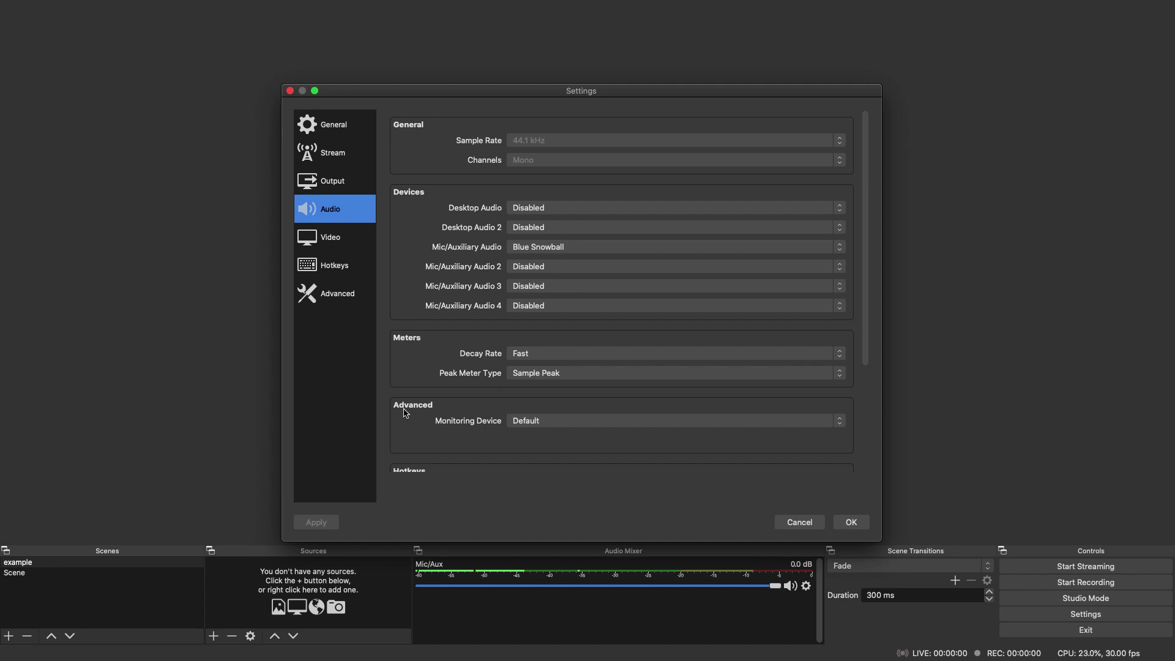
pyautogui.click(556, 424)
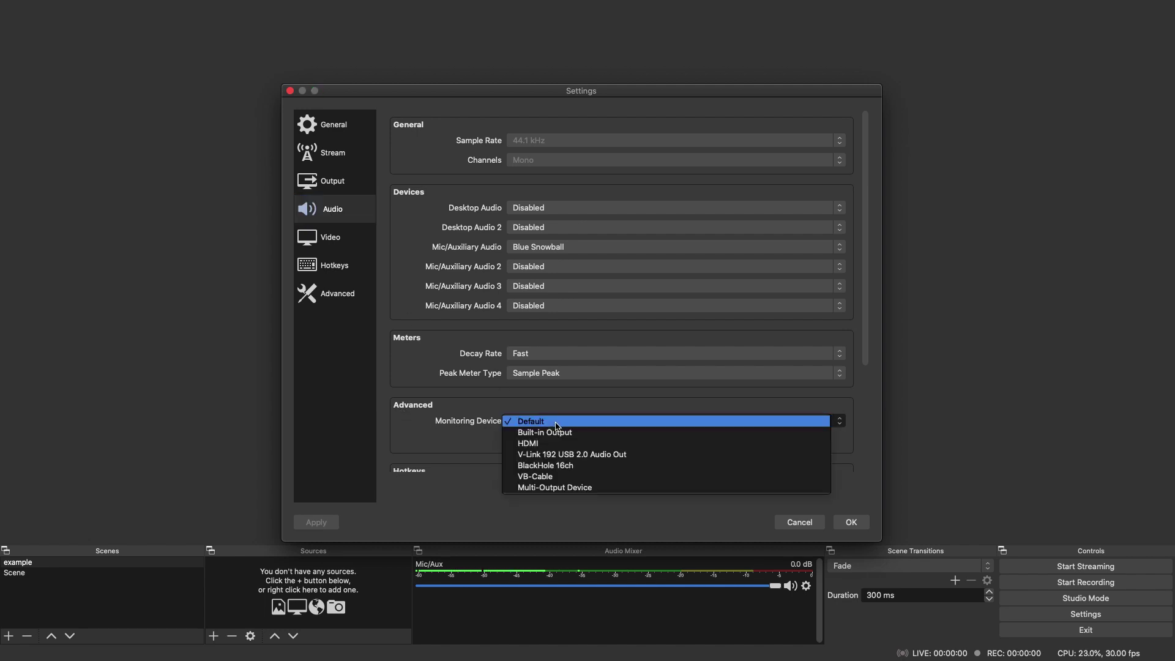
pyautogui.click(620, 480)
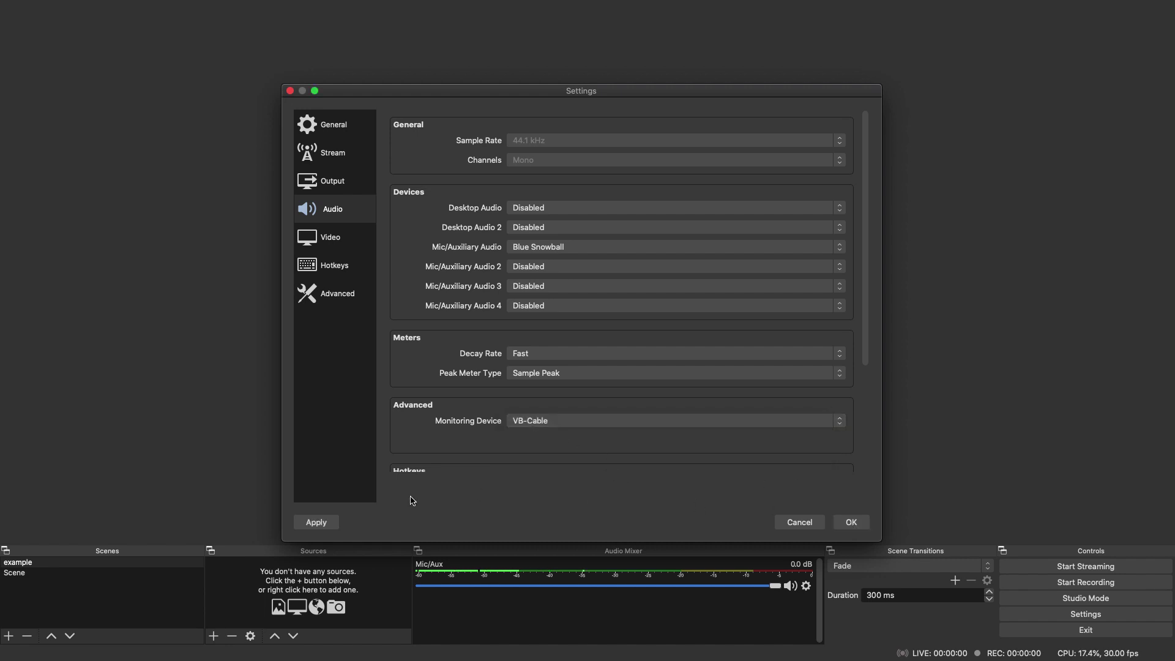
pyautogui.click(339, 523)
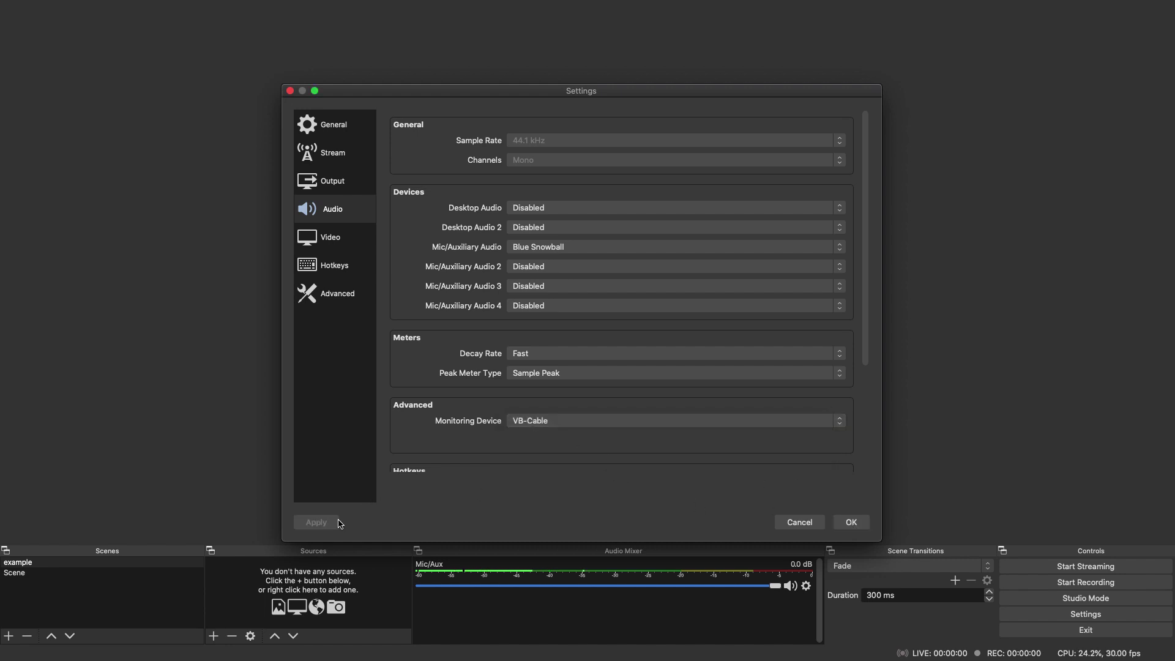
pyautogui.click(850, 522)
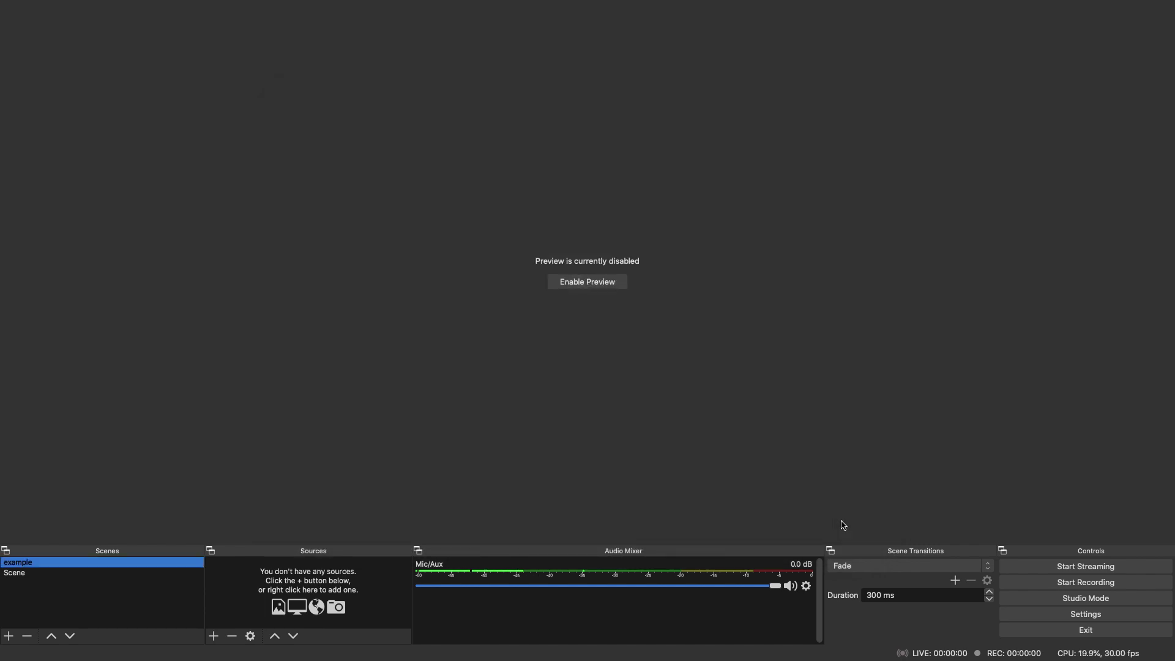
# Set audio monitoring for the Mic/Aux source to Monitor and Output in its advanced audio properties
pyautogui.click(807, 588)
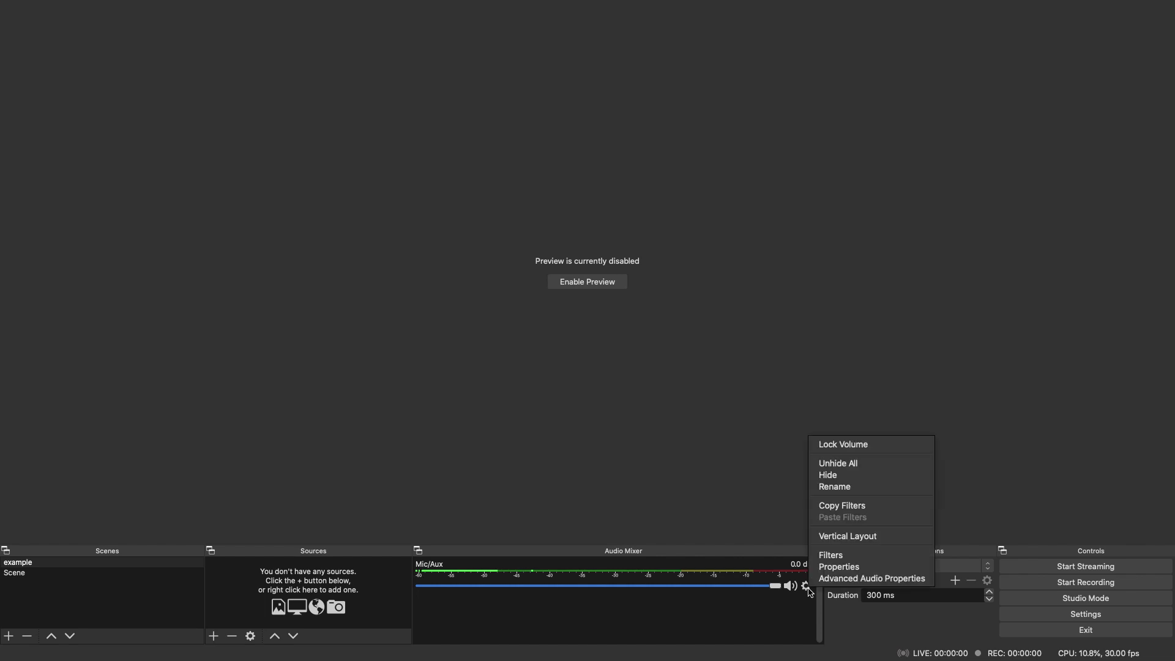
pyautogui.click(930, 584)
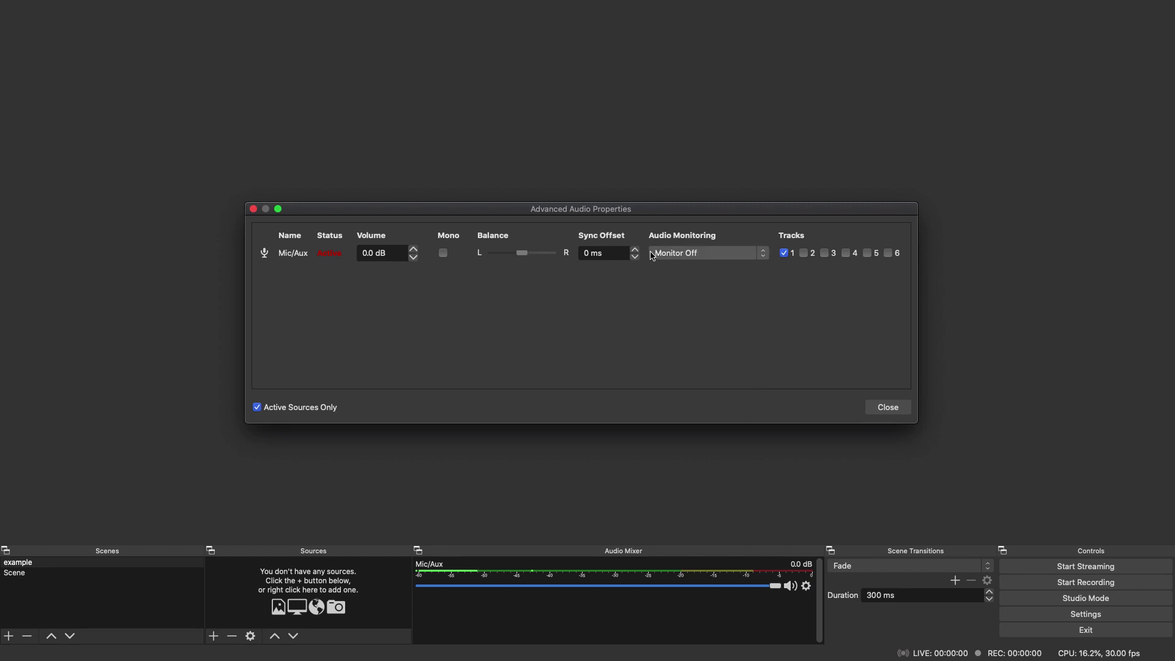
pyautogui.click(761, 257)
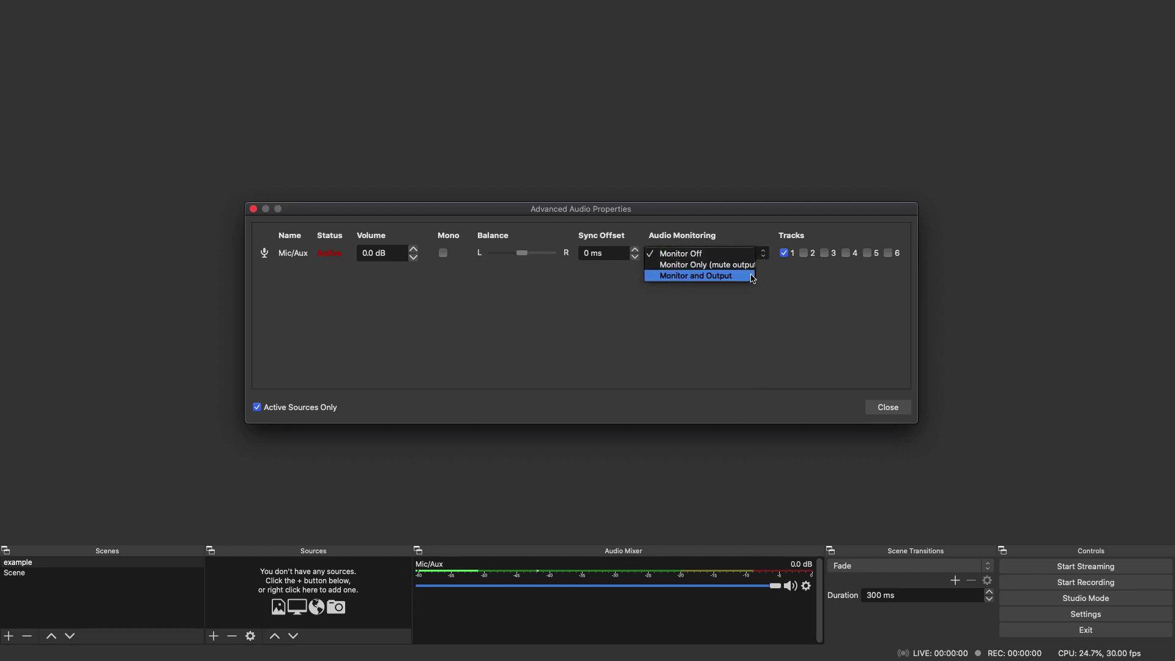
pyautogui.click(748, 276)
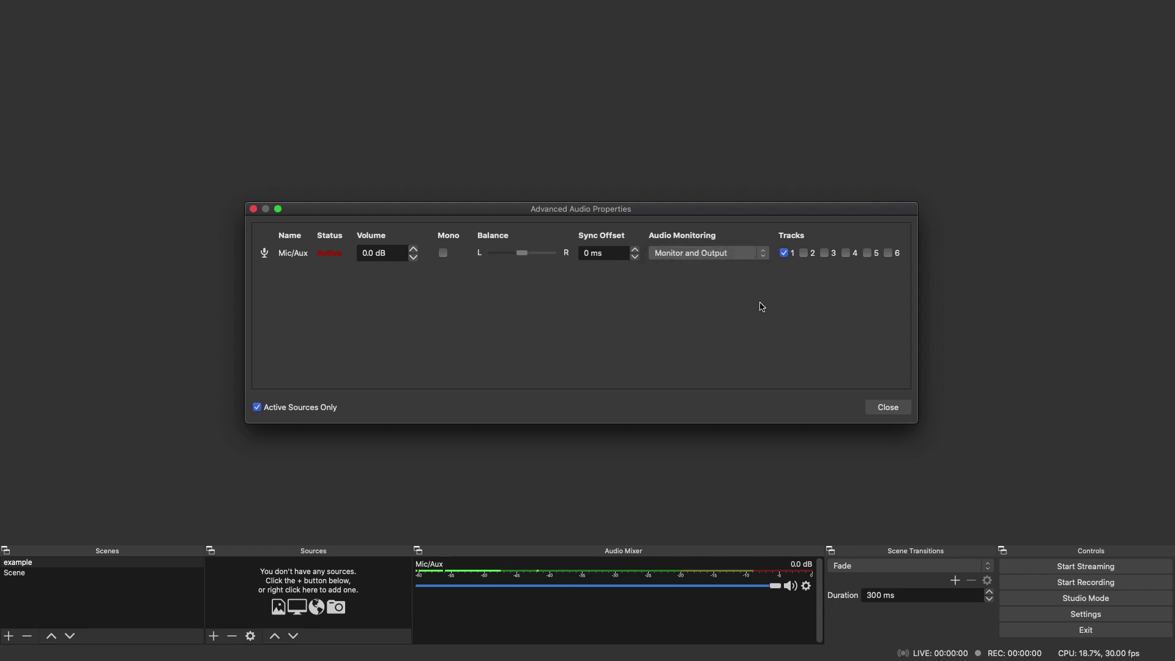
pyautogui.click(882, 407)
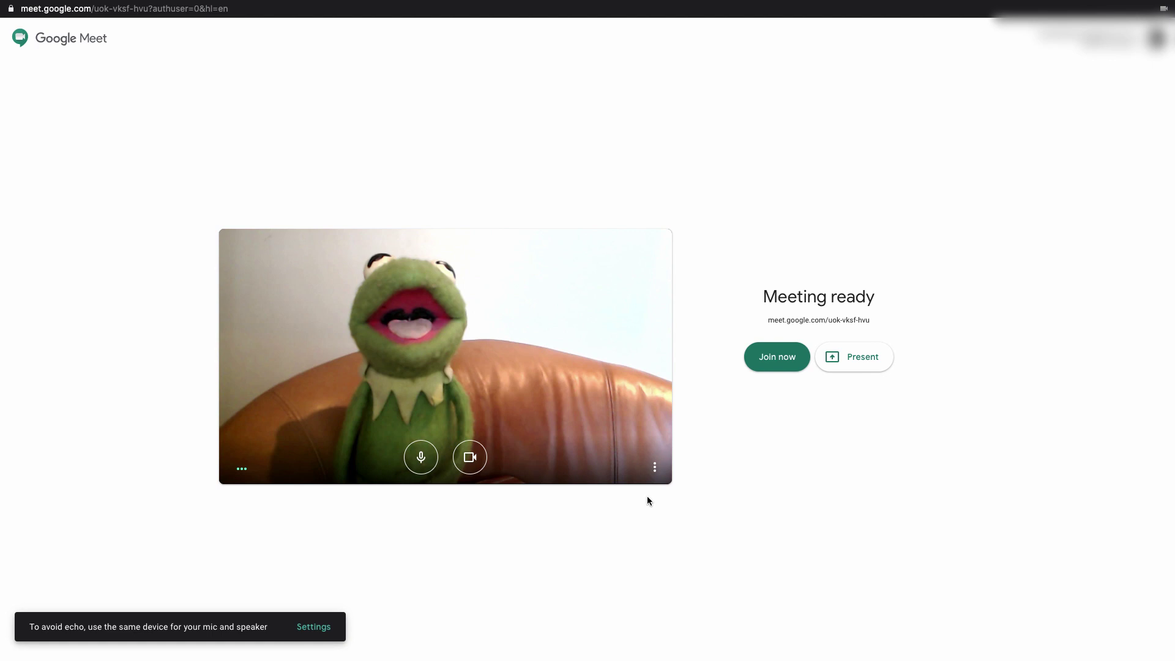
# Switch to Google Meet, review the camera settings and select VB-Cable (Virtual) as the microphone
pyautogui.click(655, 467)
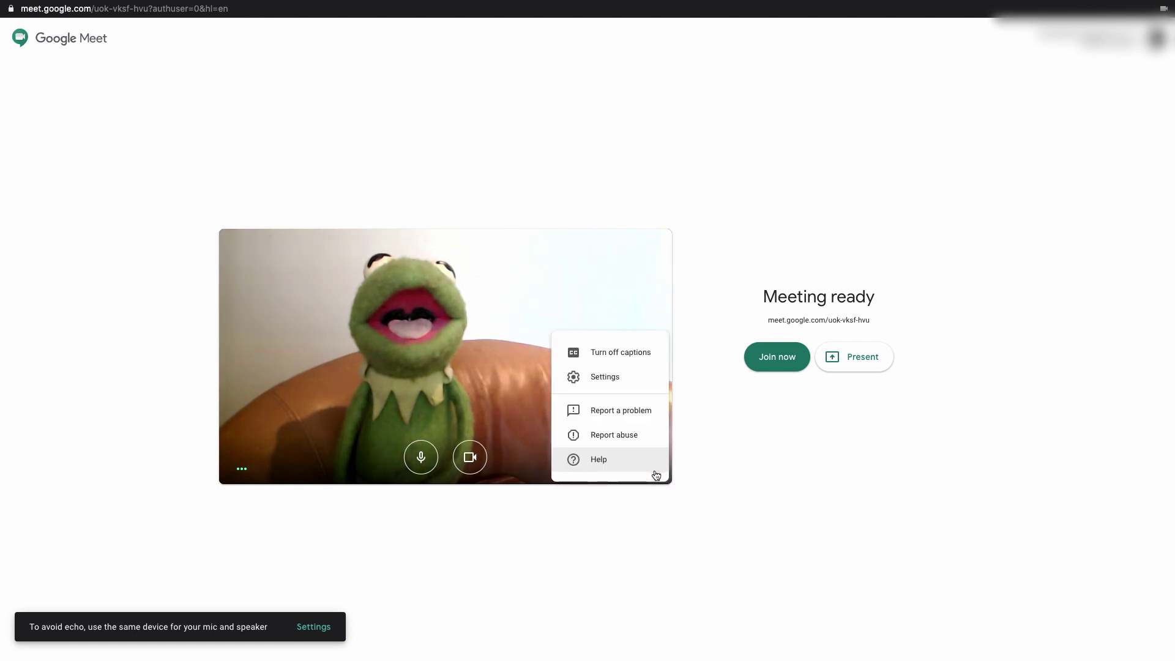
pyautogui.click(644, 377)
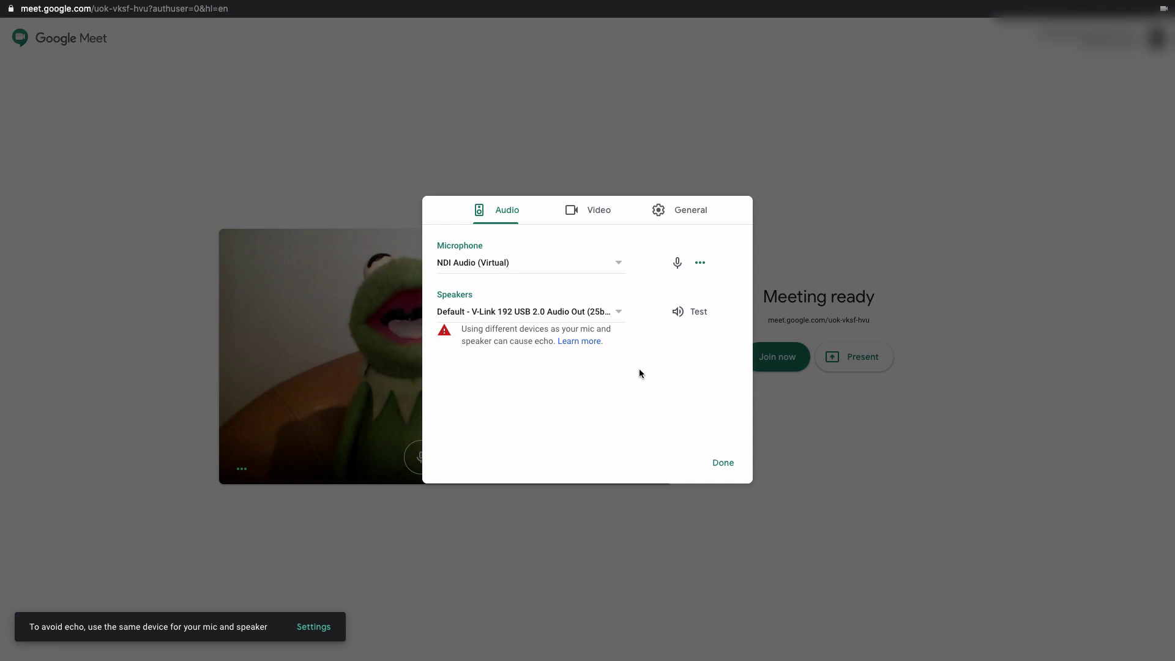
pyautogui.click(610, 219)
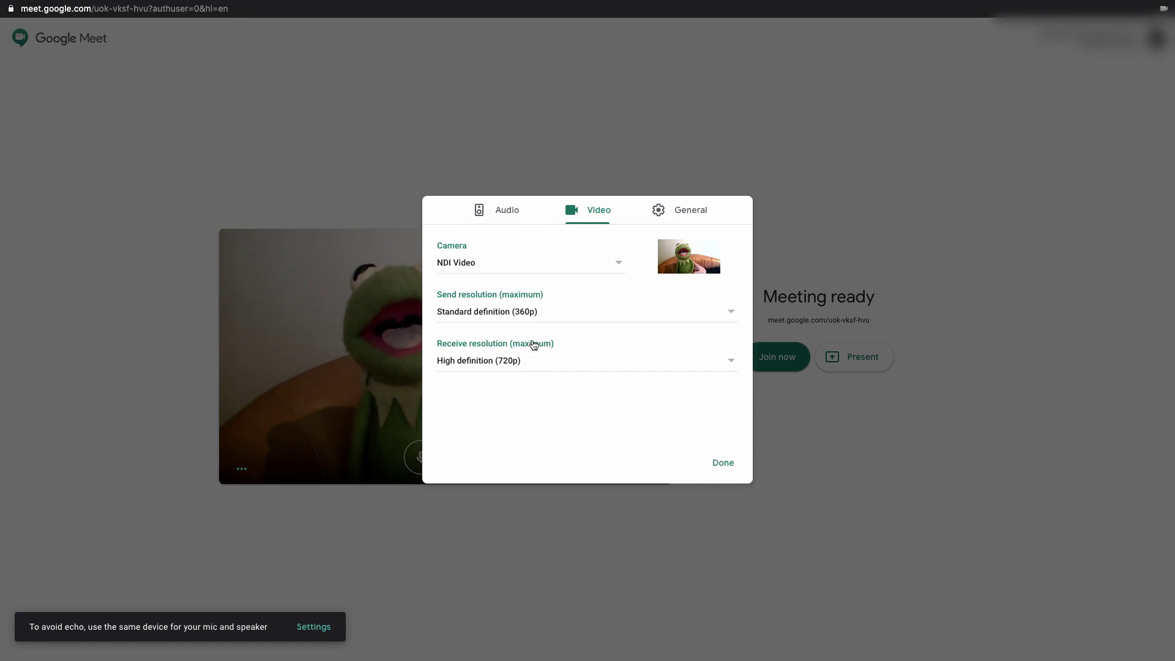
pyautogui.click(518, 215)
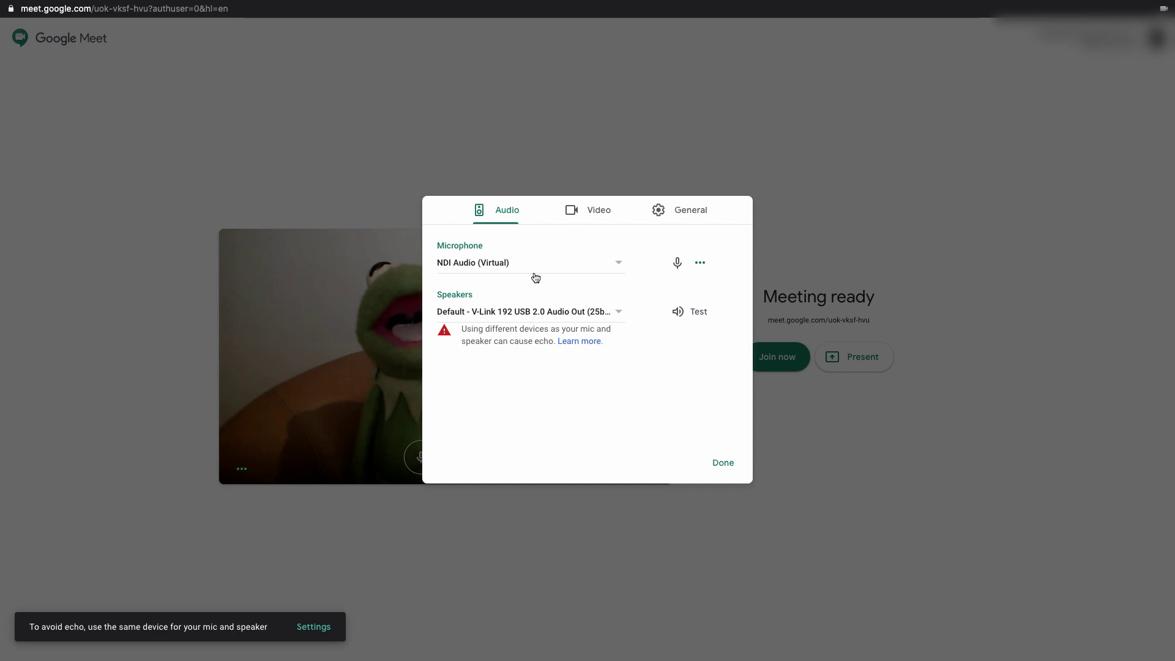
pyautogui.click(620, 265)
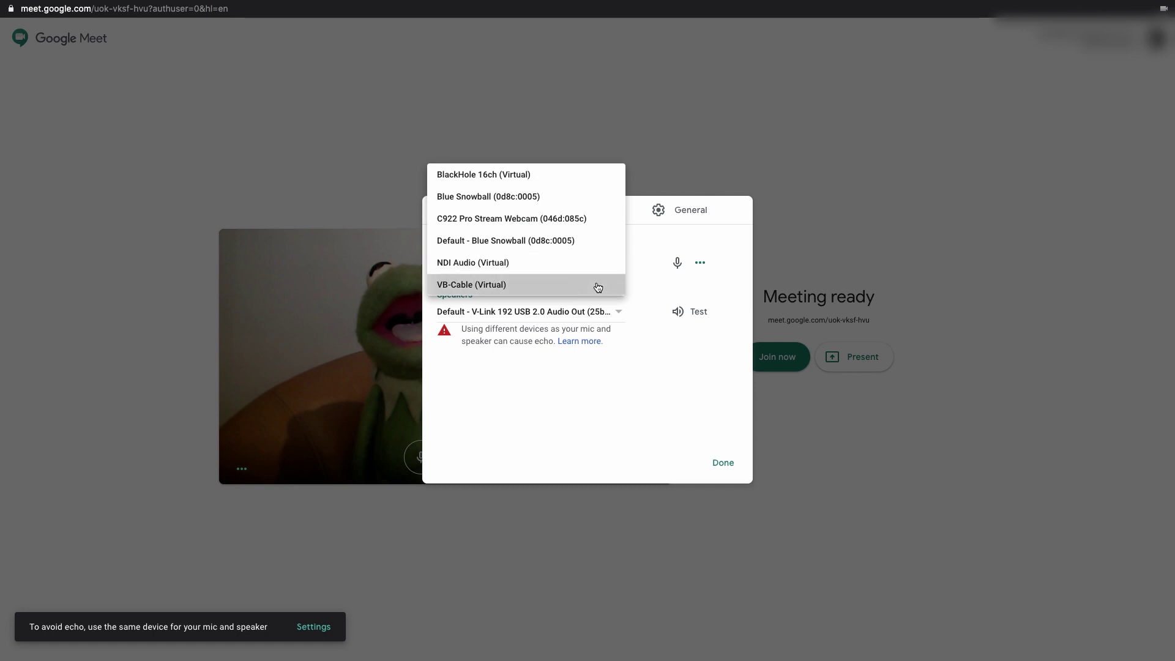
pyautogui.click(597, 287)
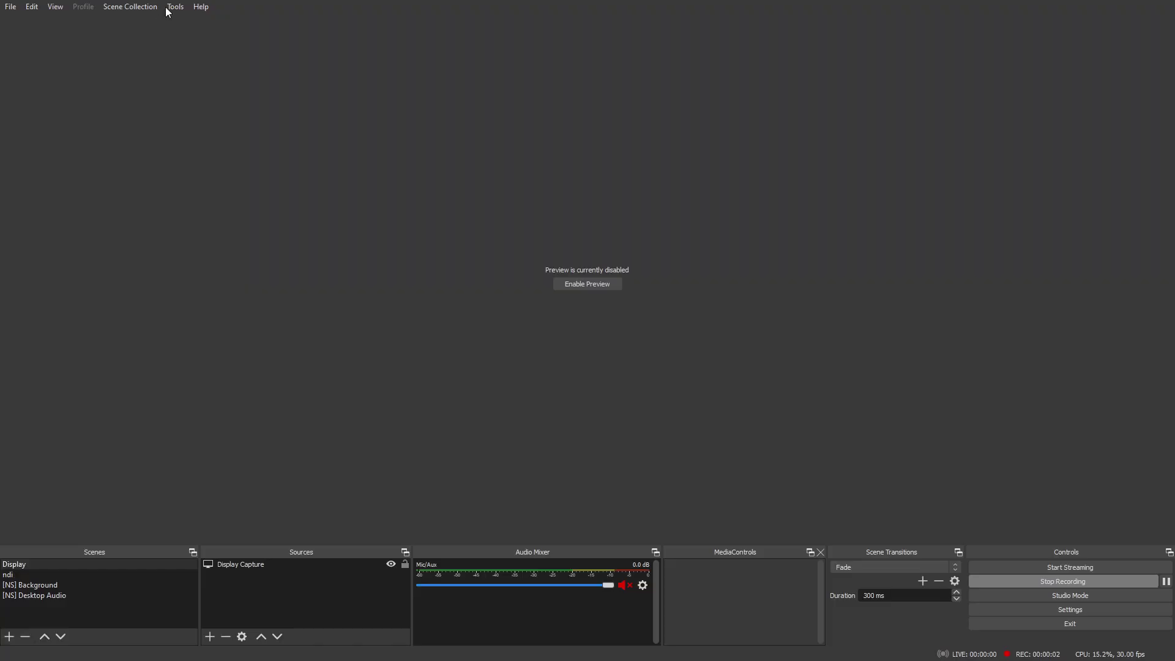
# In OBS on Windows, enable the Main Output in the NDI output settings
pyautogui.click(175, 7)
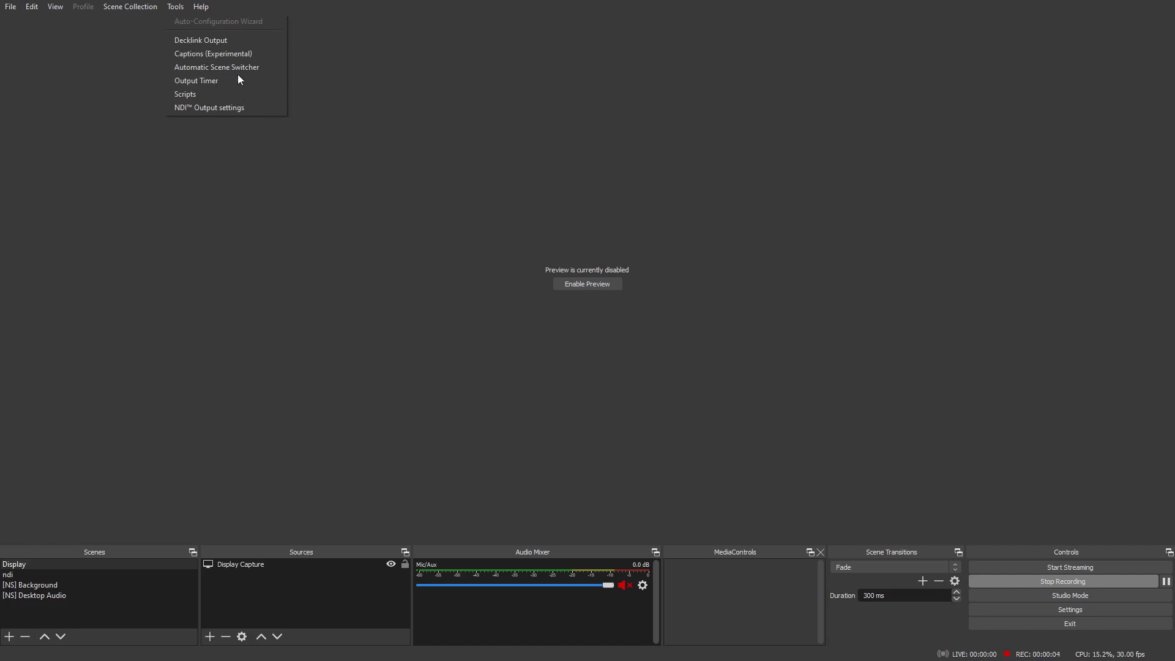
pyautogui.click(259, 109)
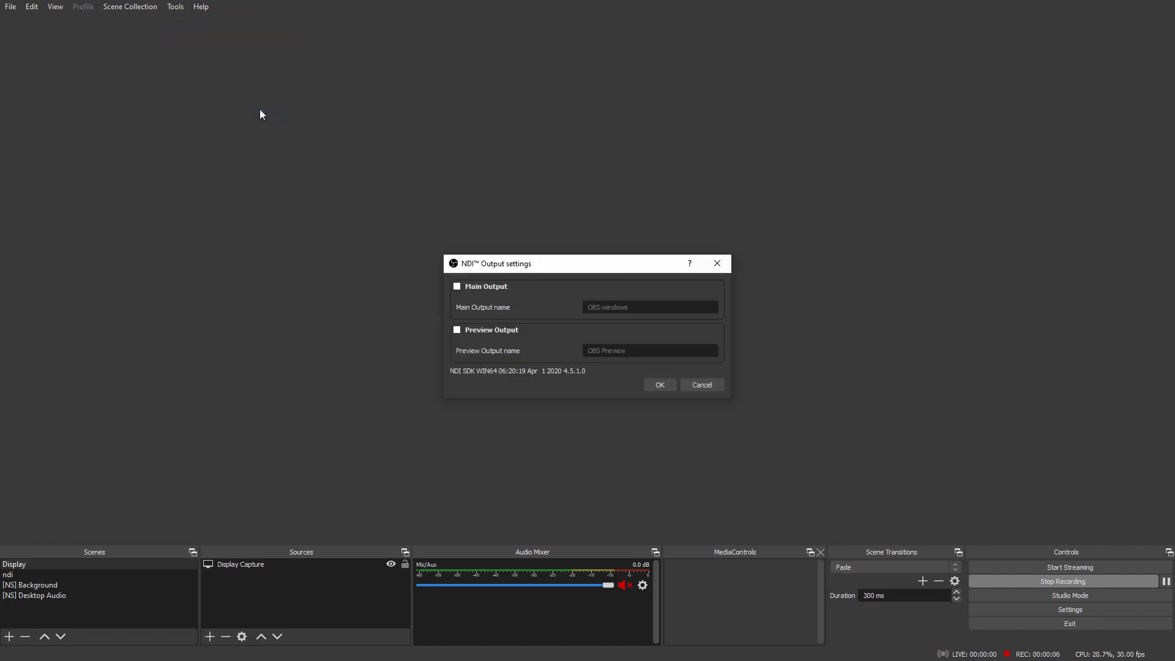
pyautogui.click(484, 288)
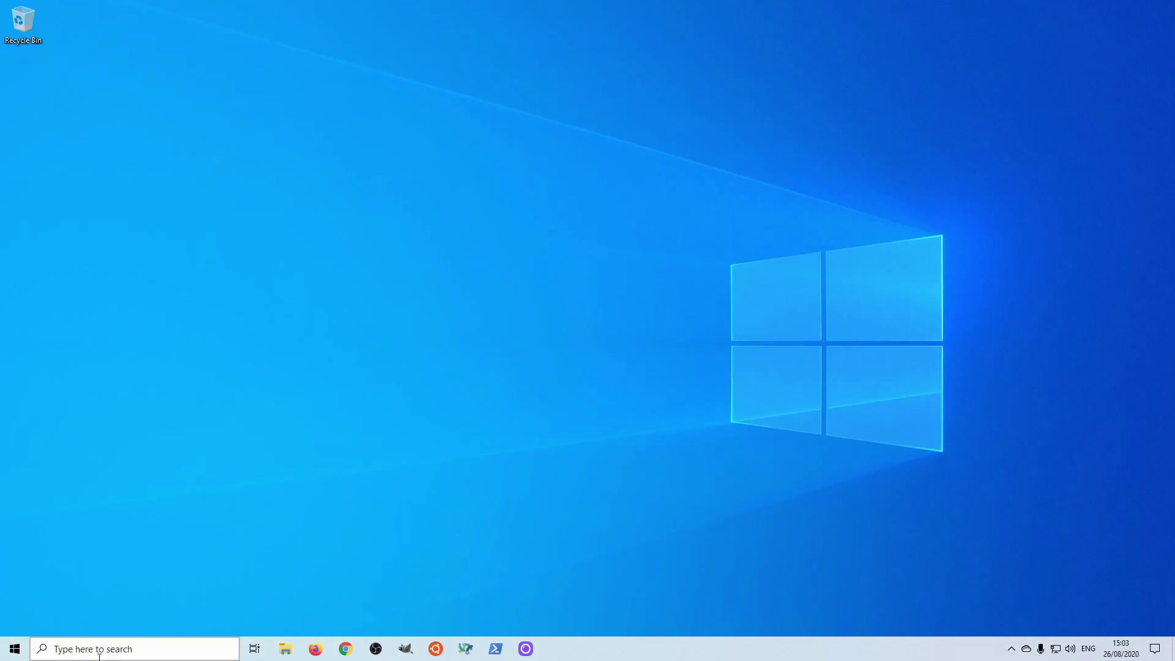
# Launch the NDI Virtual Input app on Windows and bring up its source and audio options
pyautogui.click(97, 648)
pyautogui.write('virtual')
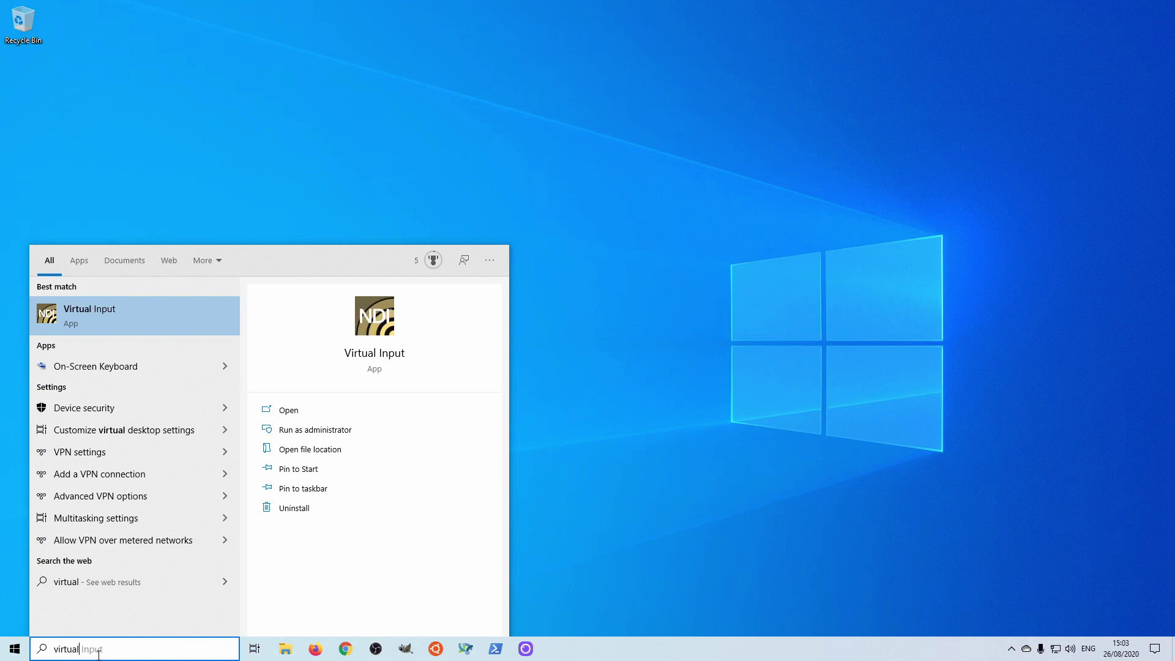
pyautogui.press('Return')
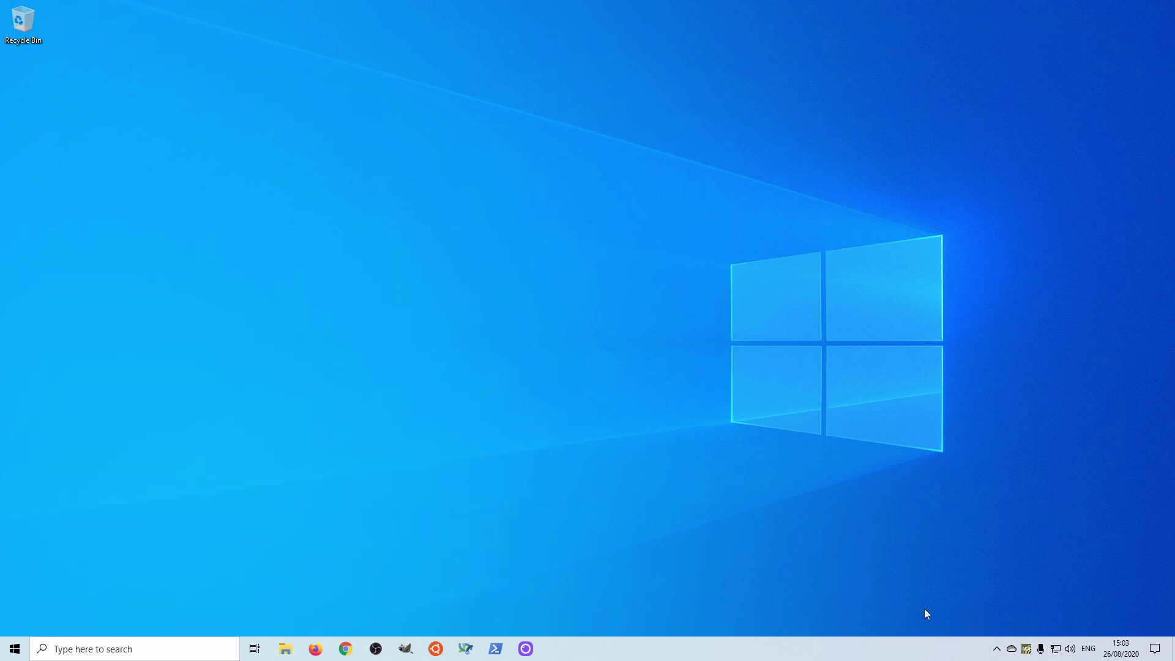
pyautogui.rightClick(1028, 652)
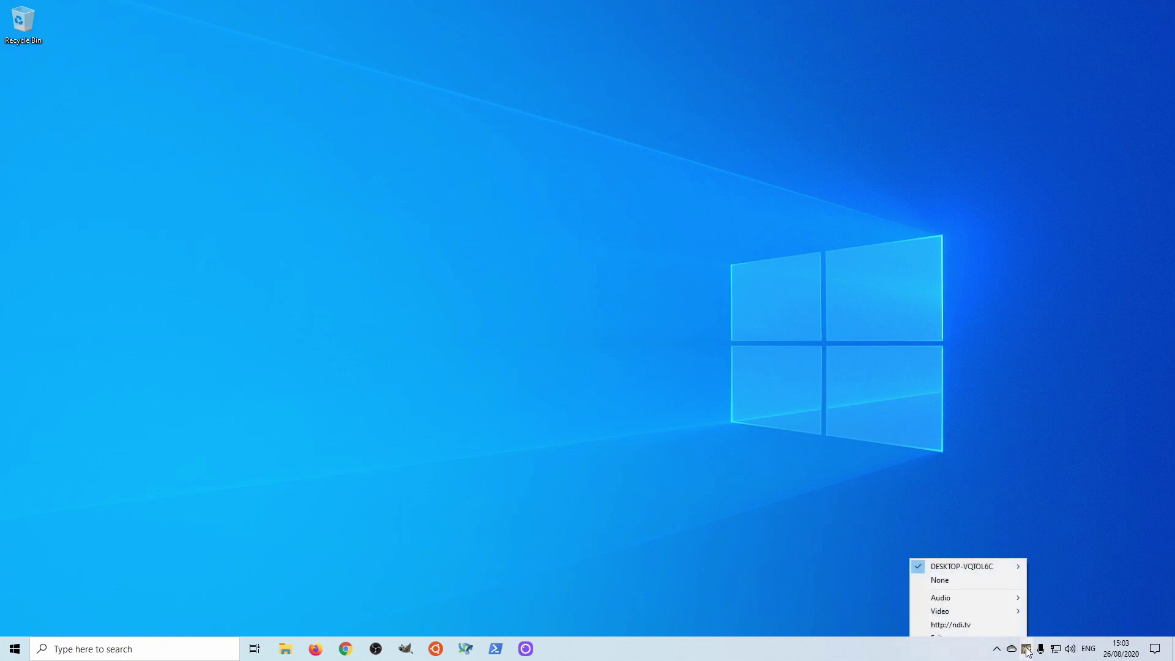
pyautogui.moveTo(1014, 569)
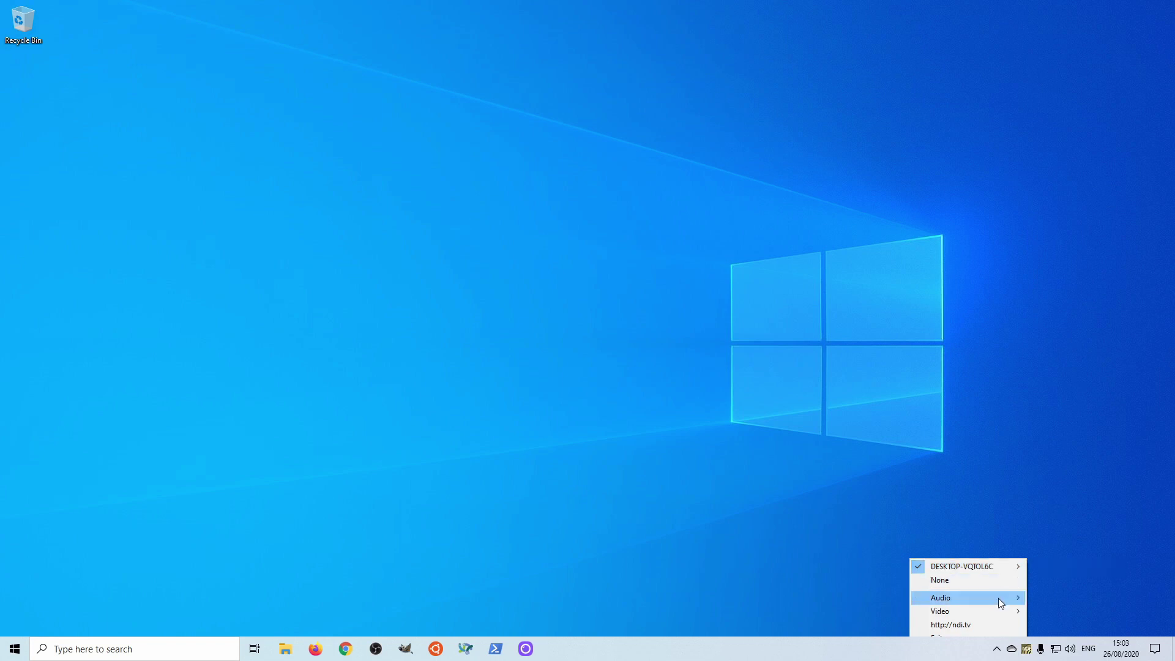
pyautogui.moveTo(998, 598)
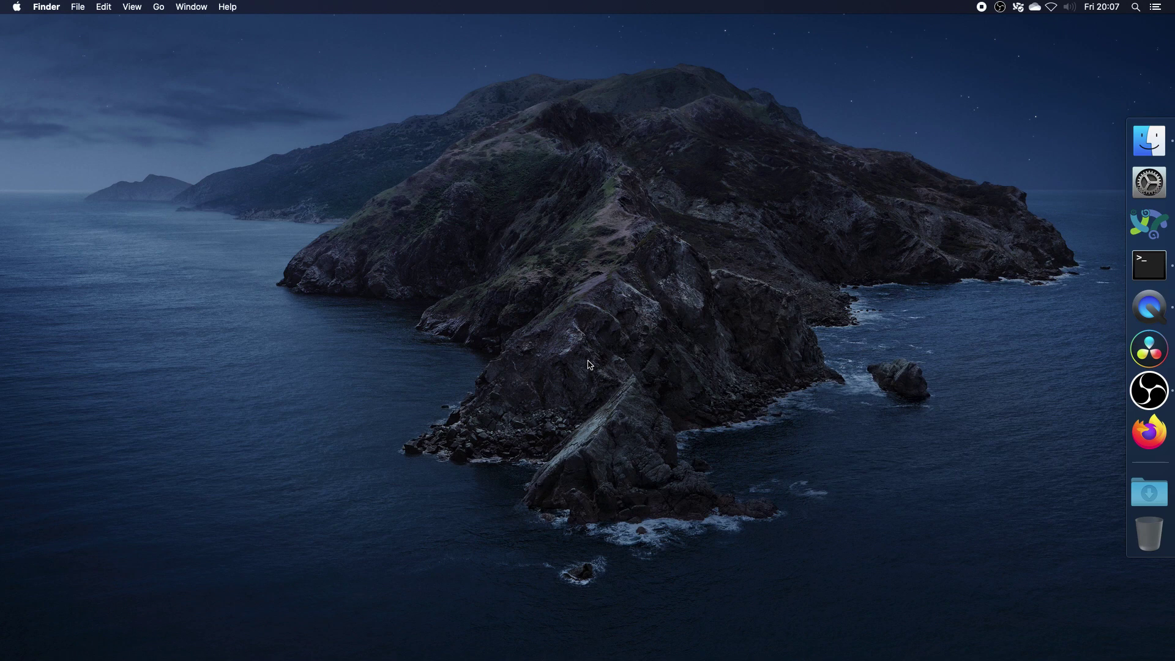
# Launch NDI Virtual Input on the Mac and choose MACMINI.LOCAL (OBS-mac) as its source
pyautogui.press('super+space')
pyautogui.write('ndi virtual')
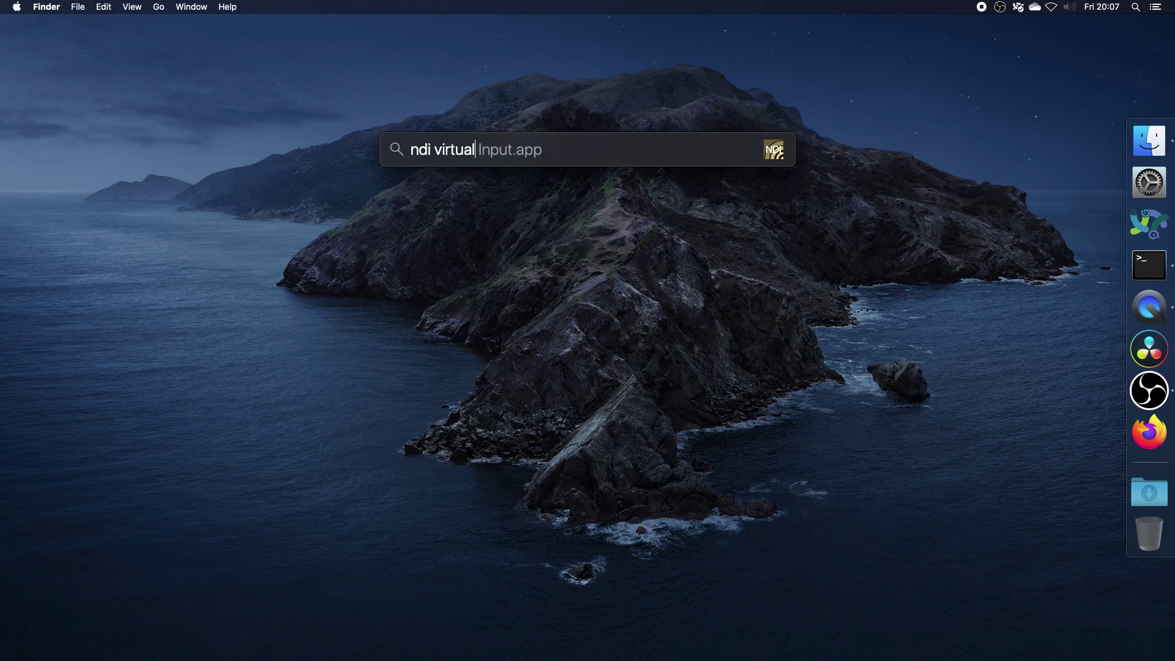
pyautogui.press('Return')
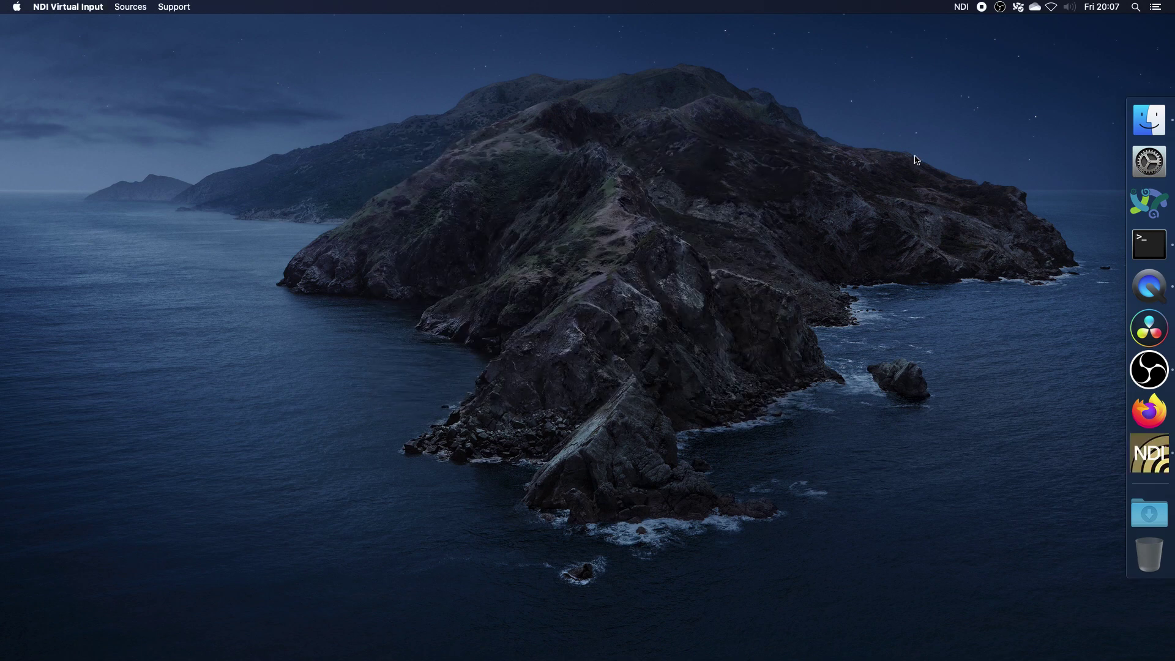
pyautogui.click(962, 9)
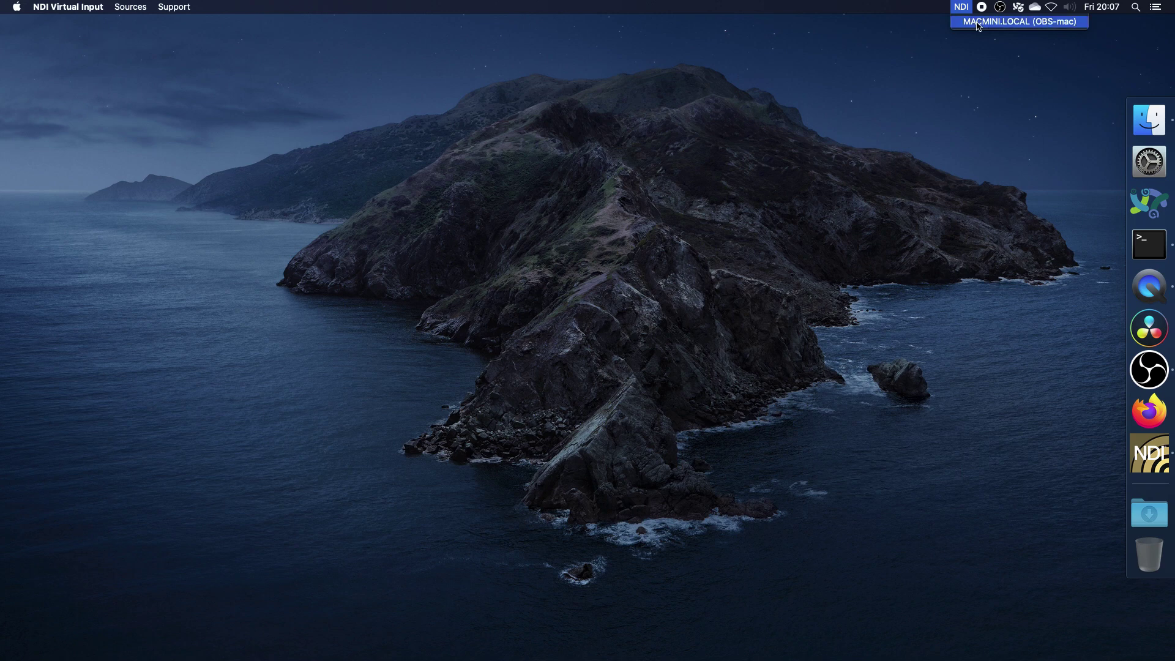
pyautogui.click(978, 24)
pyautogui.click(963, 8)
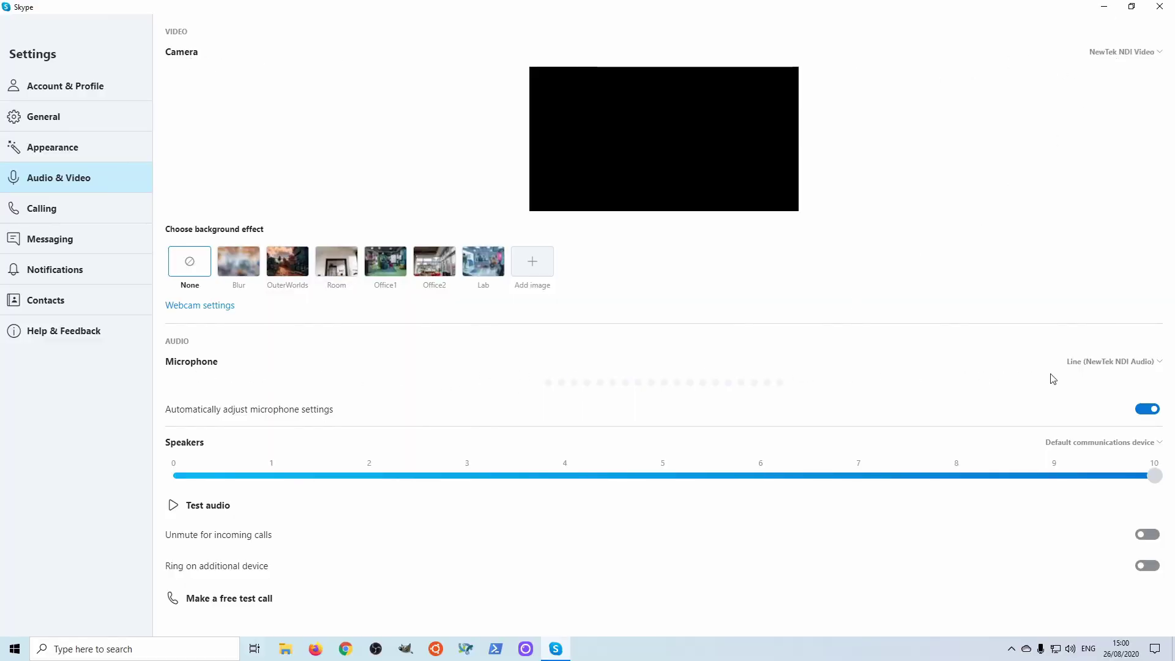
# Choose a virtual audio input as the microphone in Skype's audio settings and open the advanced calling settings
pyautogui.click(1132, 362)
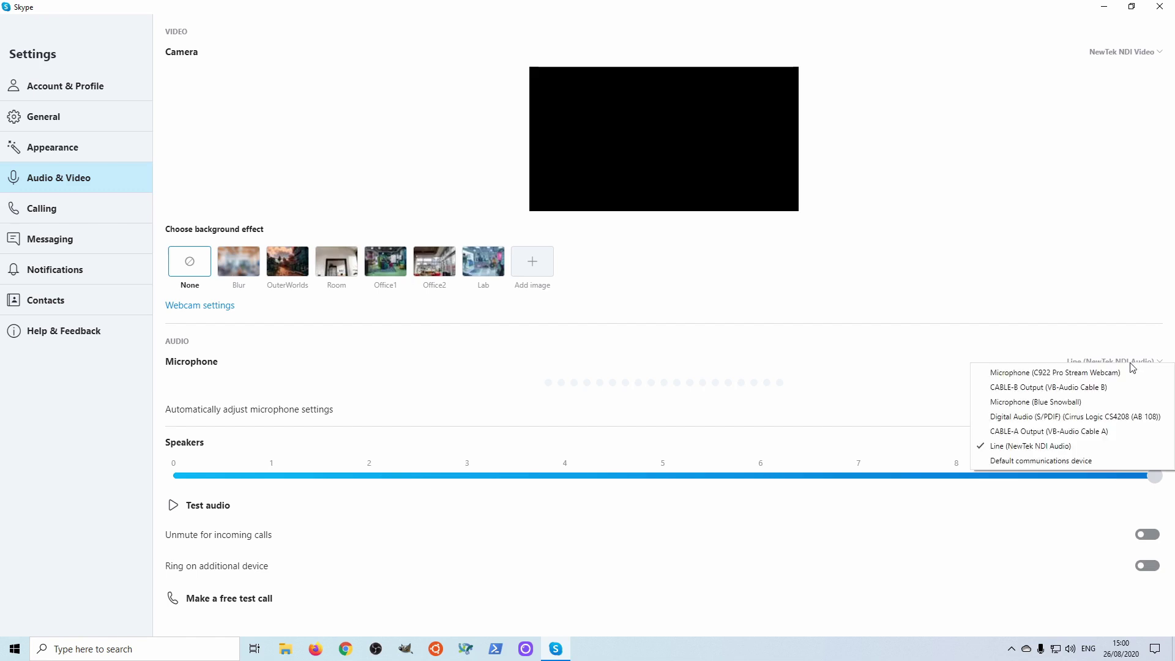
pyautogui.click(1125, 438)
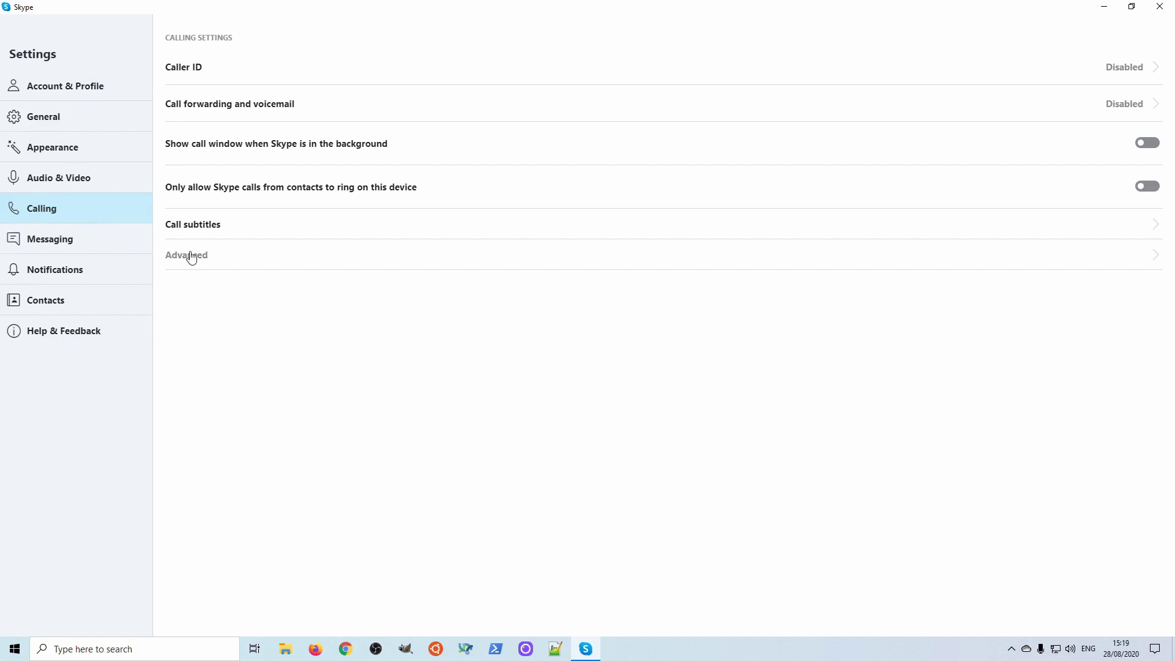
pyautogui.click(252, 264)
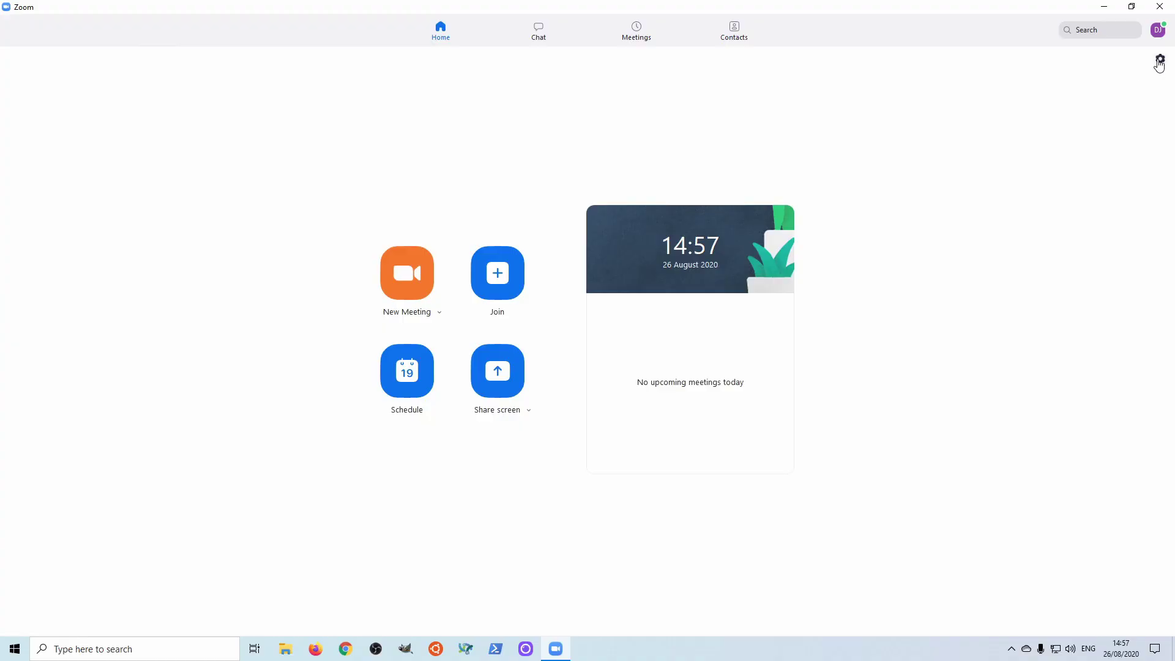
# Switch to Zoom, review the camera in its video settings and set the microphone to CABLE-A Output (VB-Audio Cable A)
pyautogui.click(1160, 61)
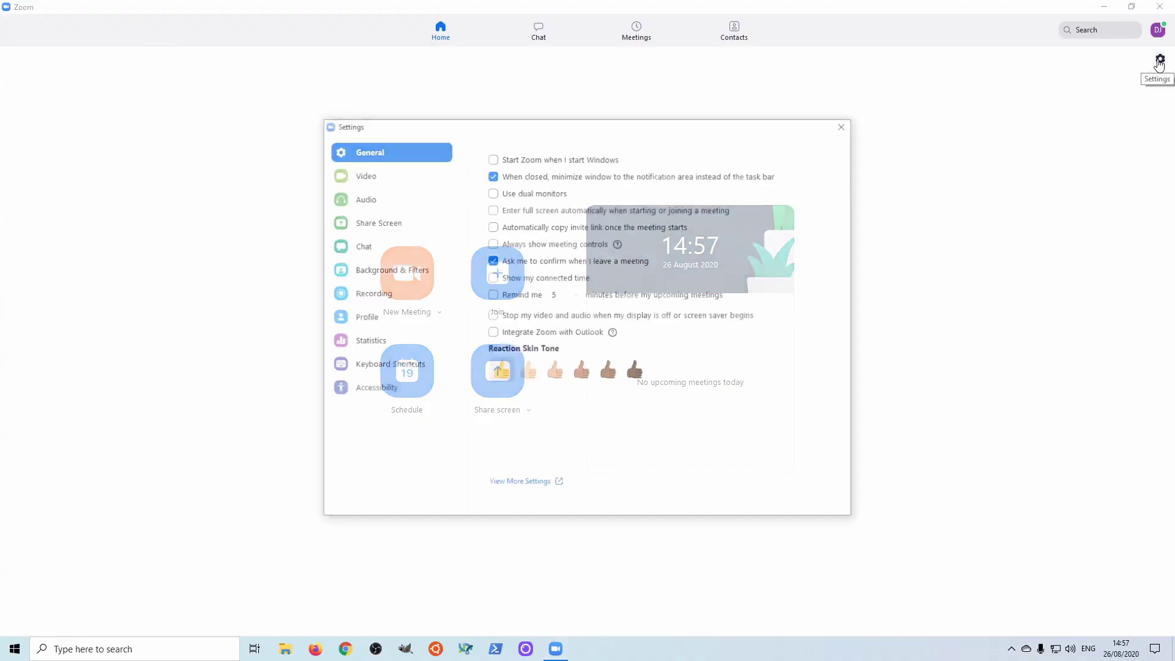
pyautogui.click(396, 175)
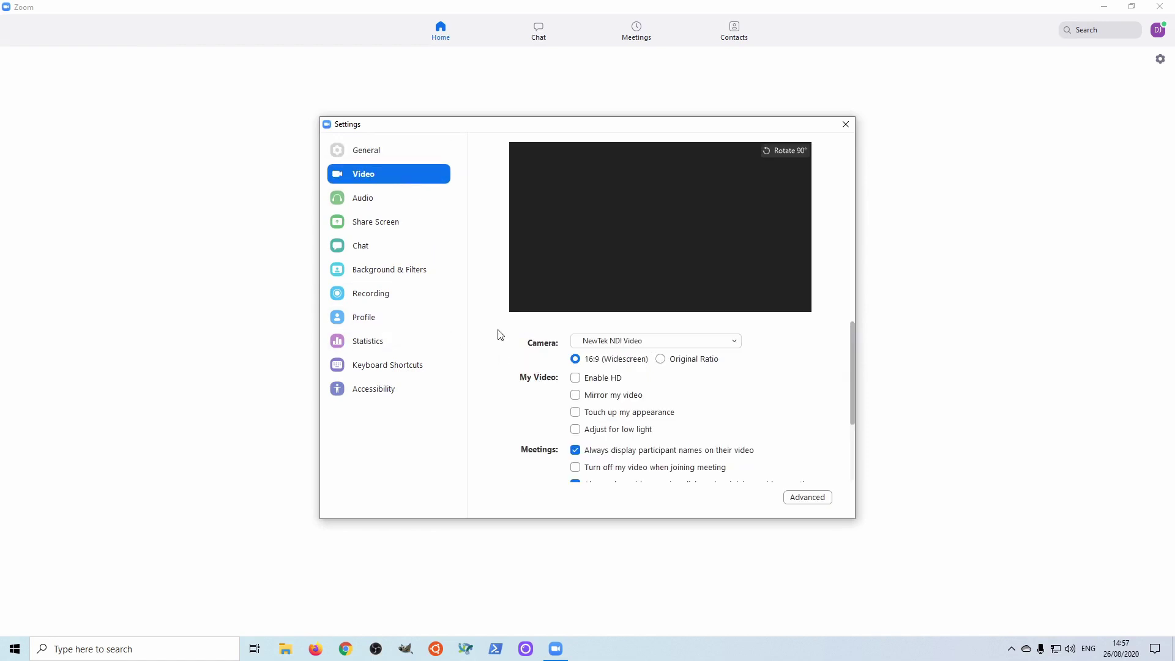
pyautogui.click(410, 201)
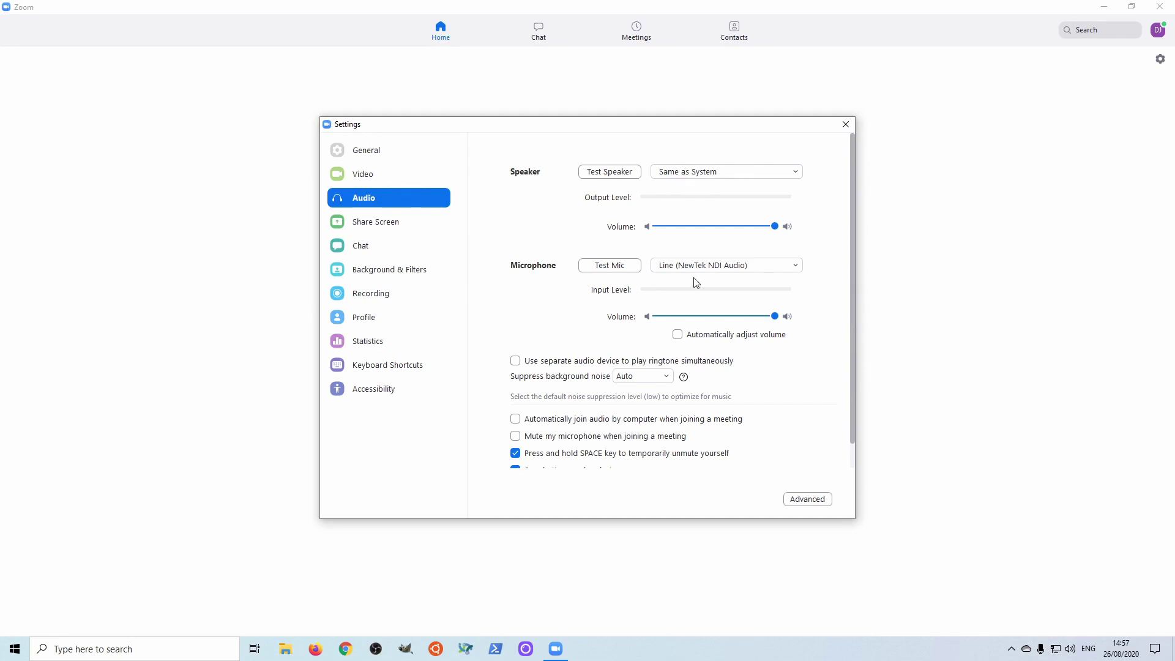
pyautogui.click(763, 267)
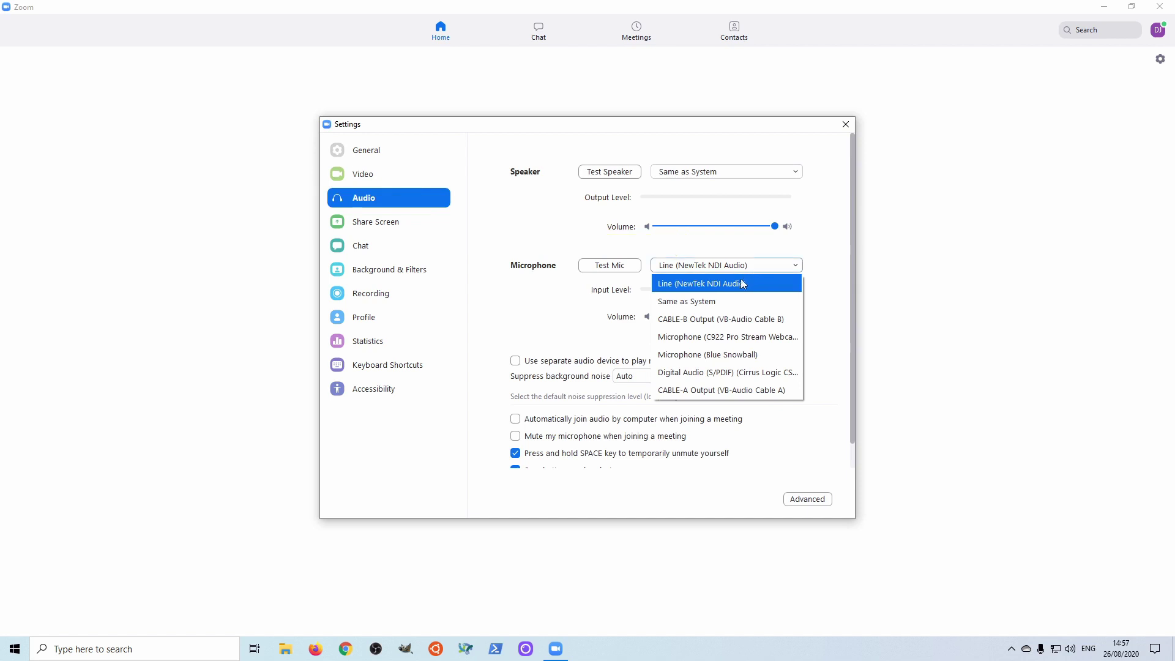
pyautogui.click(767, 392)
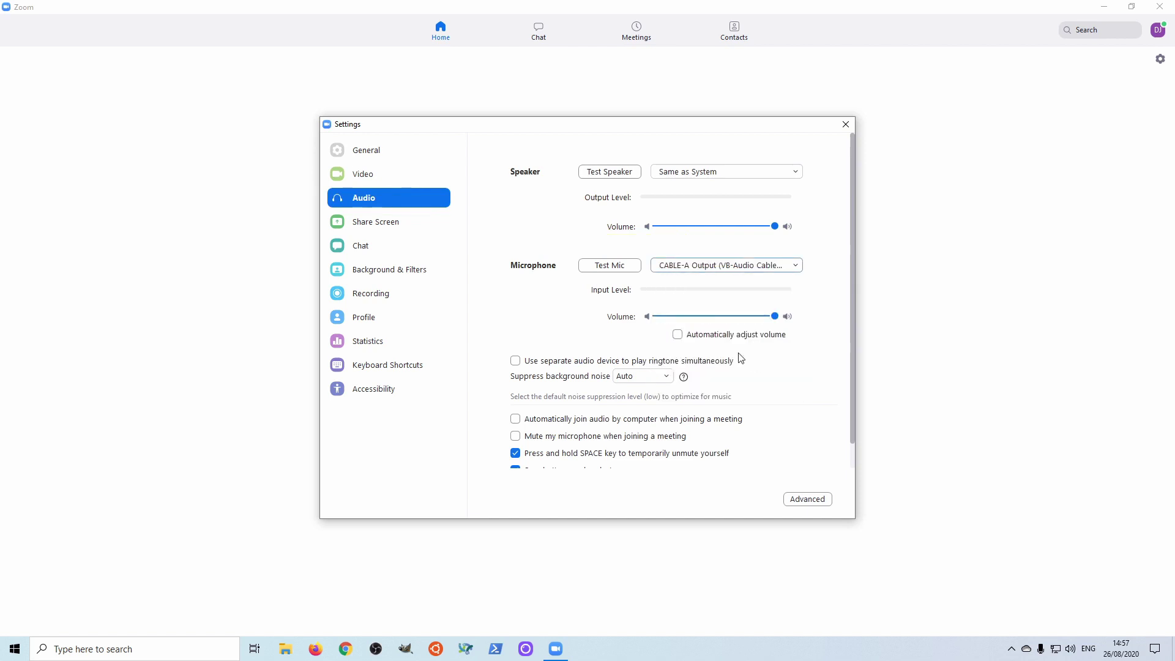